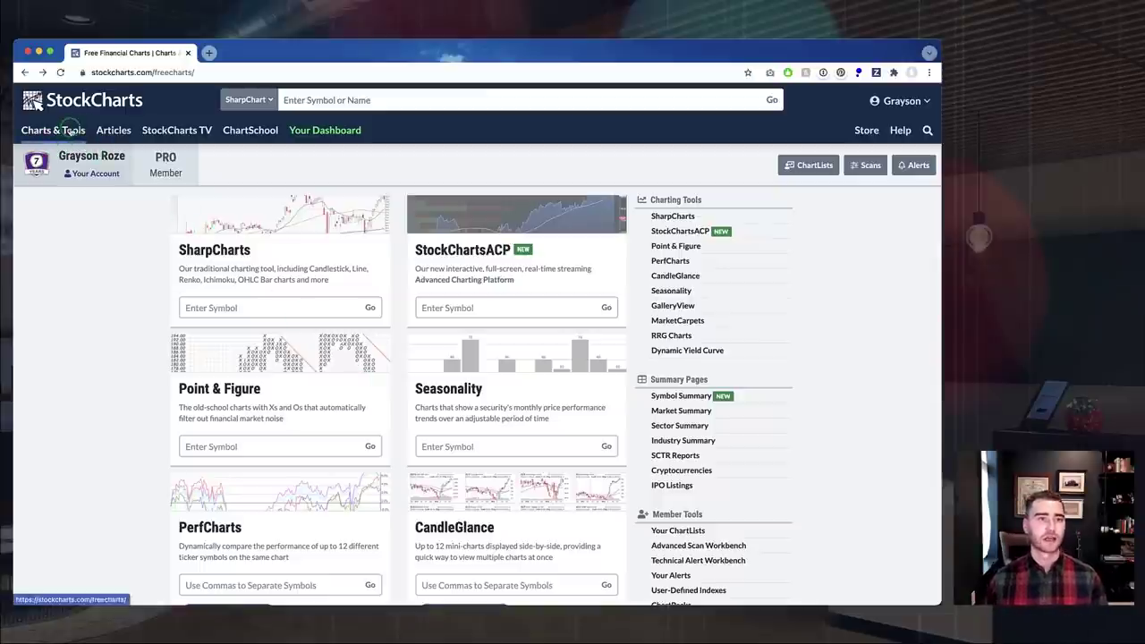
Step: Open the ACP Plug-Ins collection listed among the member tools on the Charts & Tools page
scroll(507, 222, "down", 1)
scroll(507, 222, "down", 10)
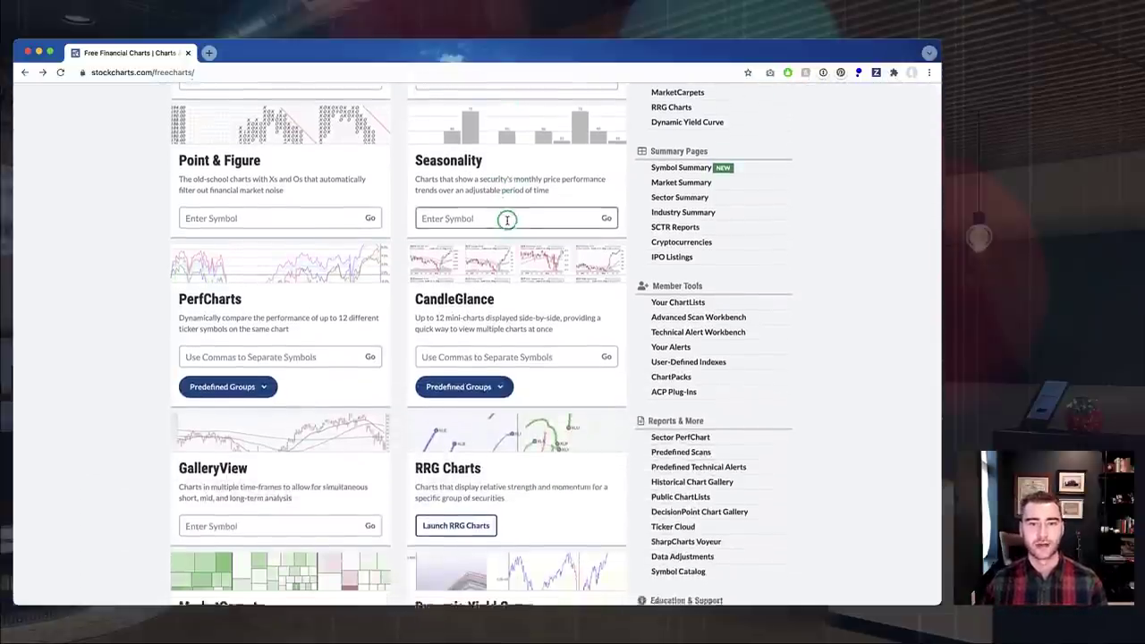
scroll(507, 222, "down", 9)
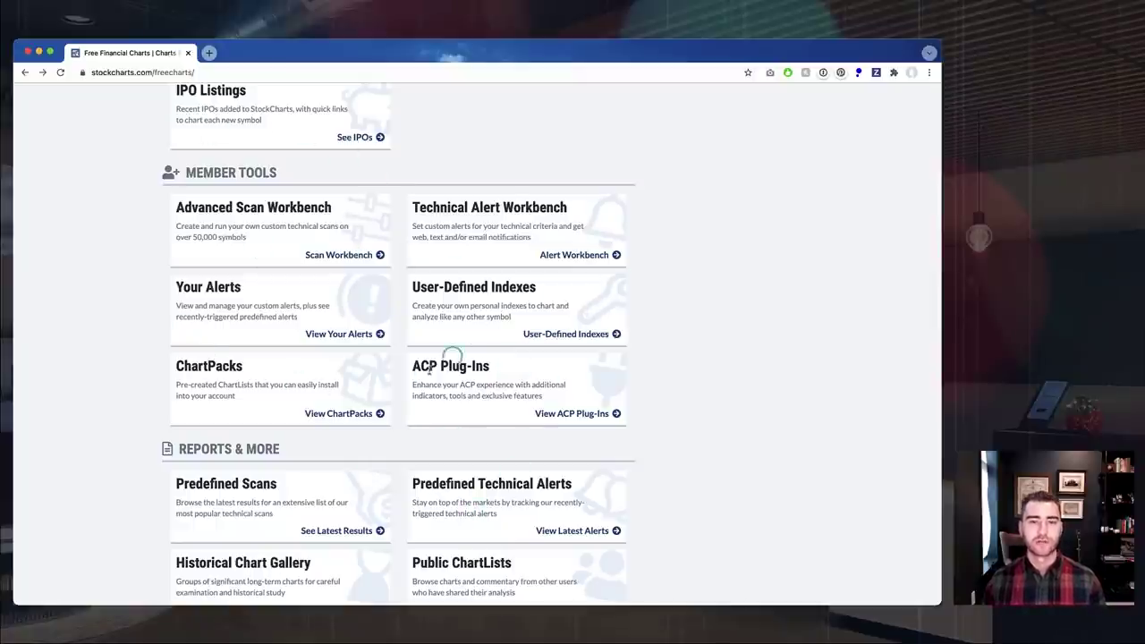
left_click(571, 414)
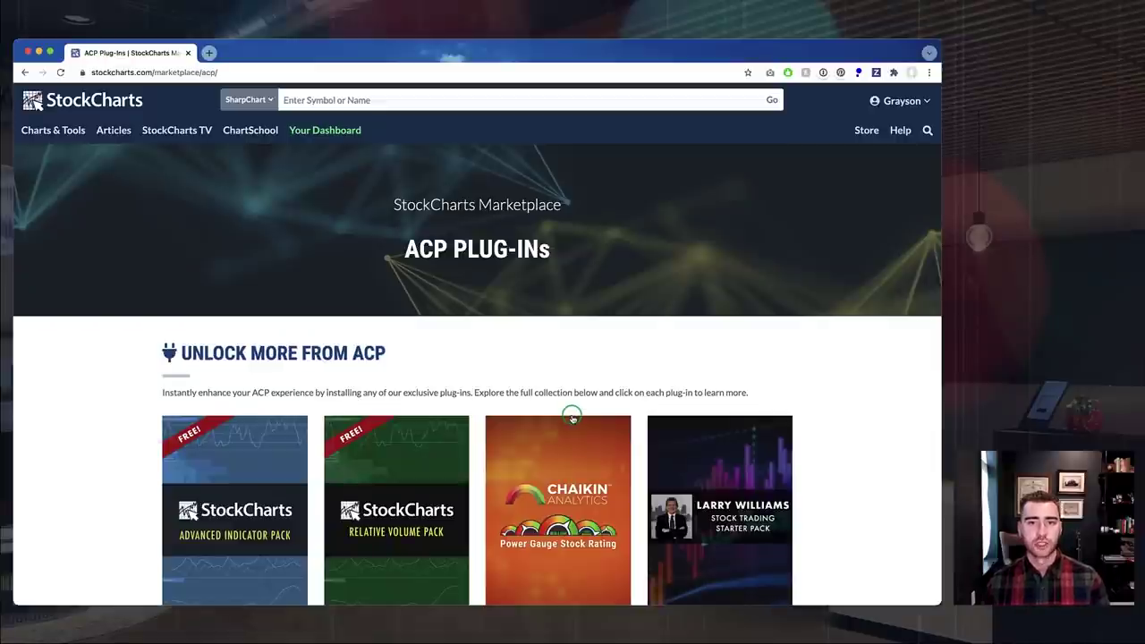
Step: Examine the available ACP plug-ins in the marketplace, including the free packs and the third-party offerings
scroll(571, 417, "down", 3)
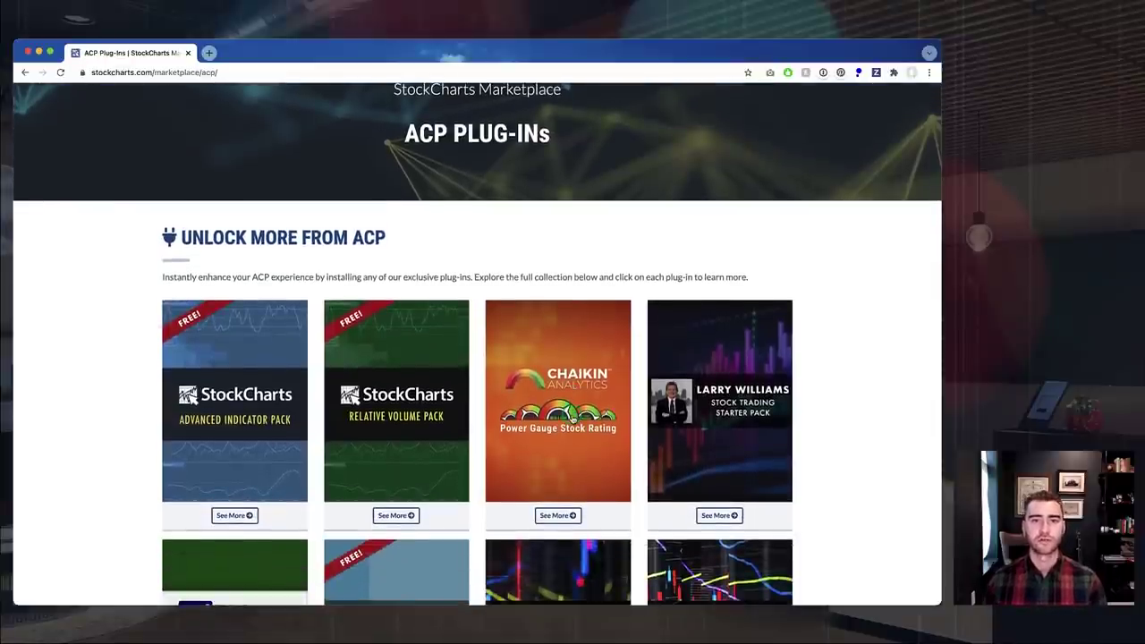
scroll(571, 417, "down", 2)
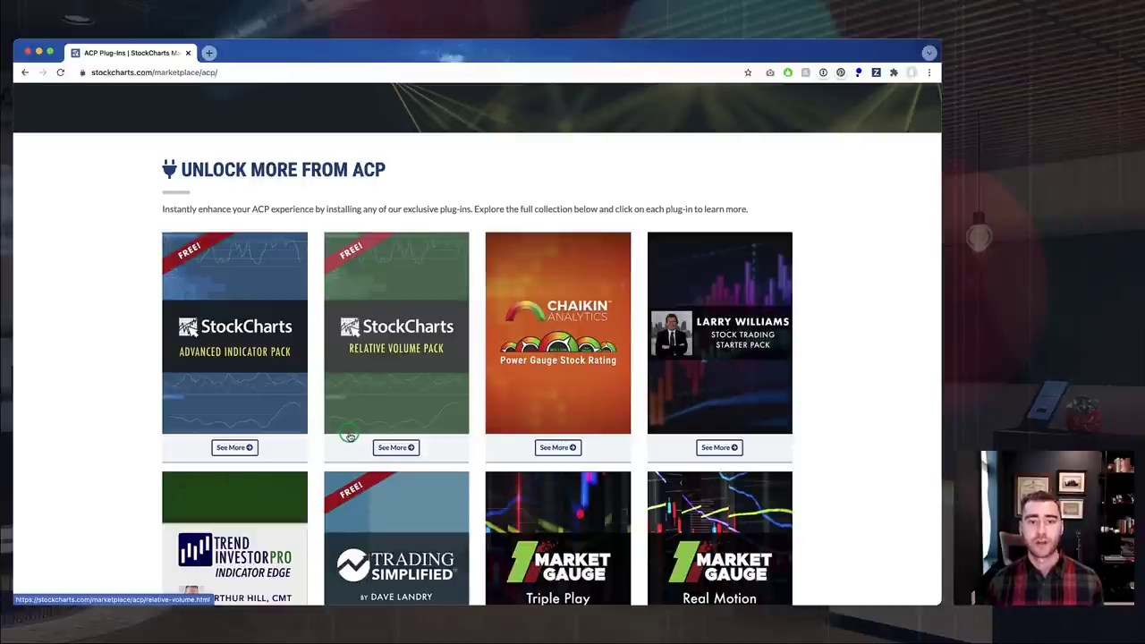
scroll(123, 329, "down", 1)
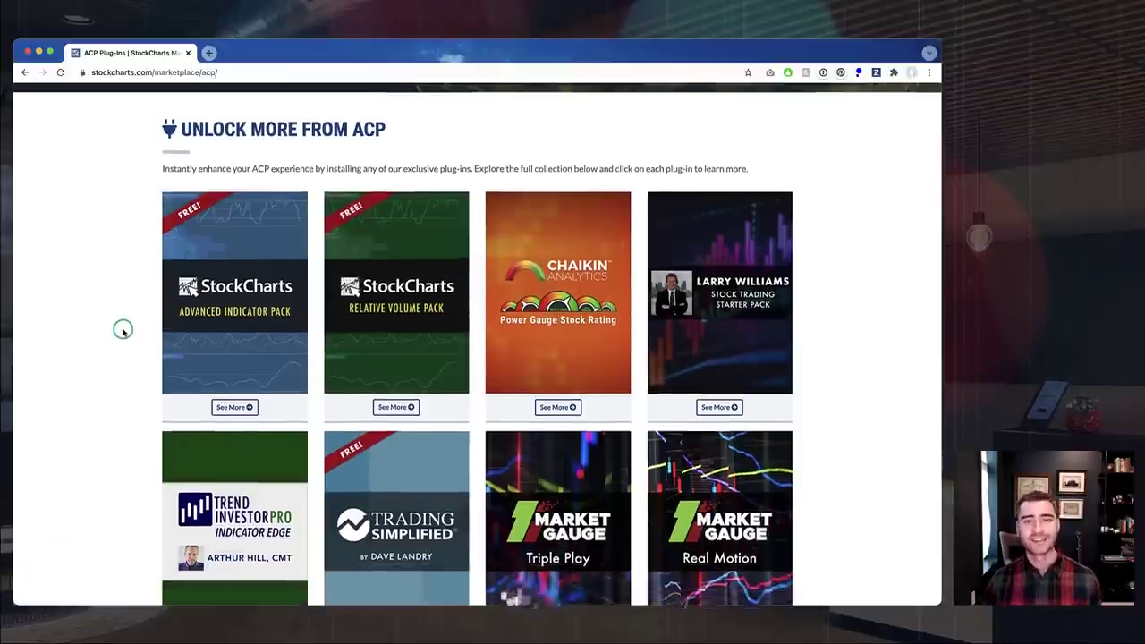
scroll(122, 329, "down", 1)
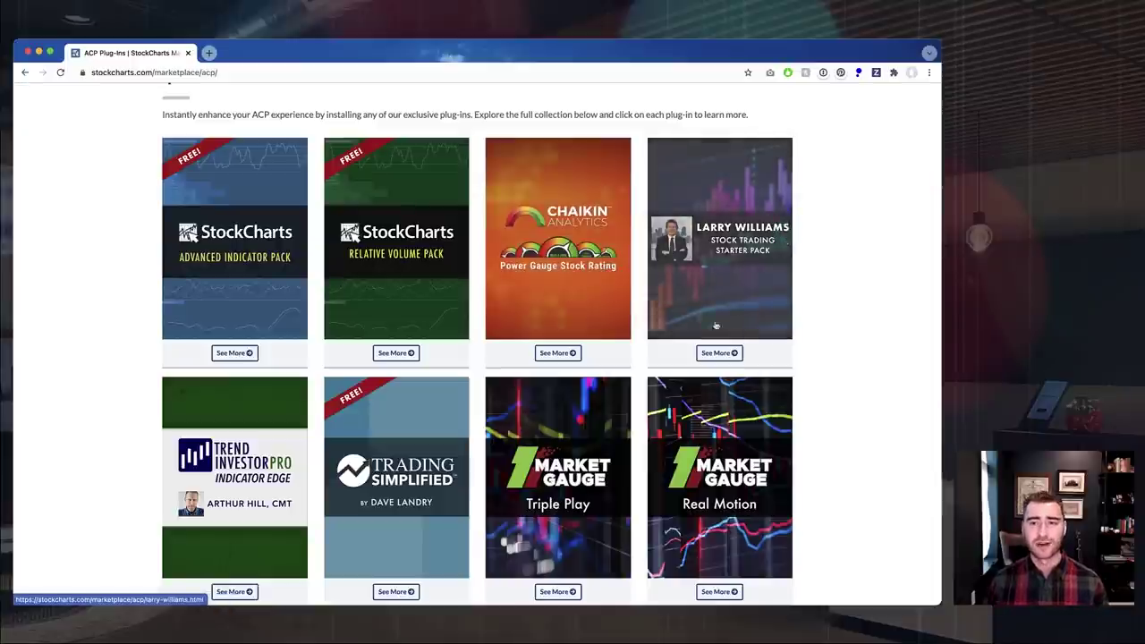
left_click(749, 303)
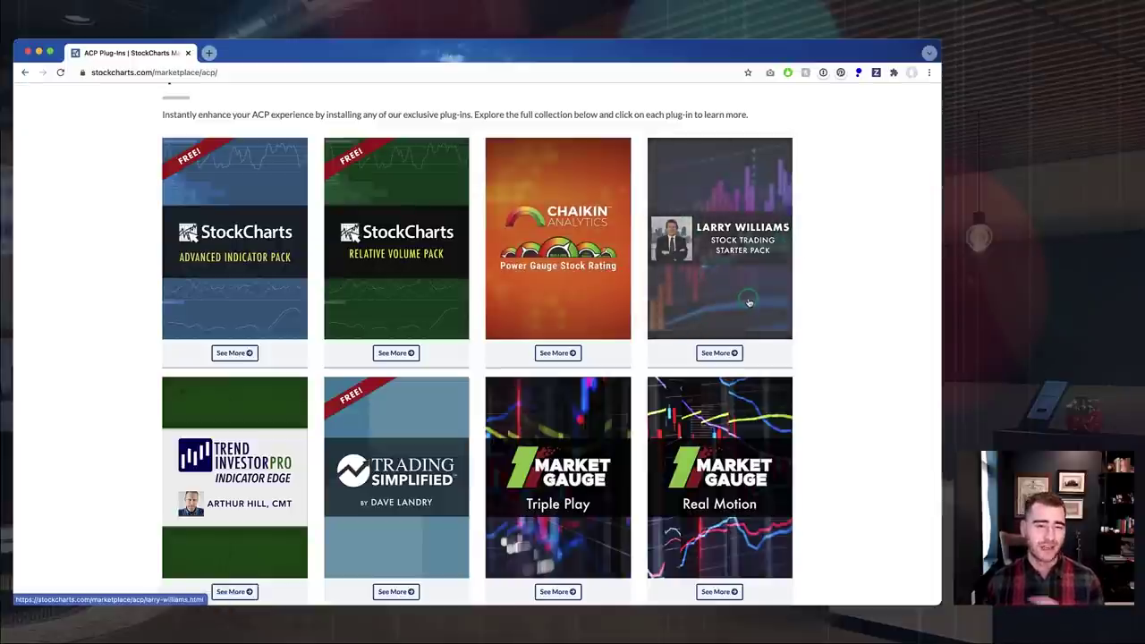
scroll(749, 303, "down", 5)
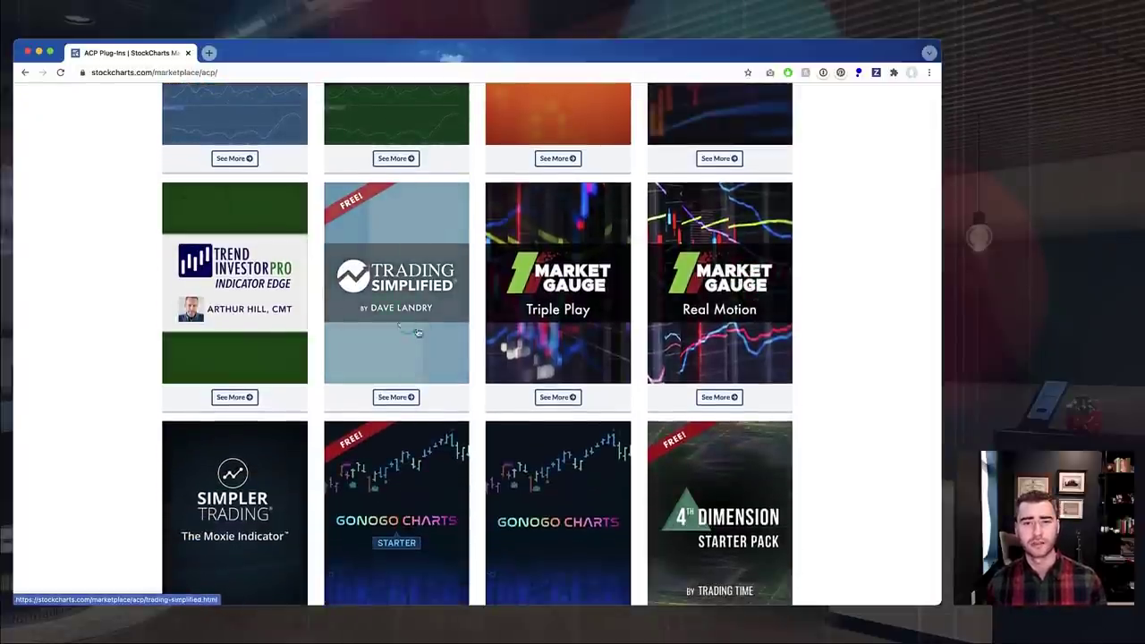
scroll(707, 348, "down", 3)
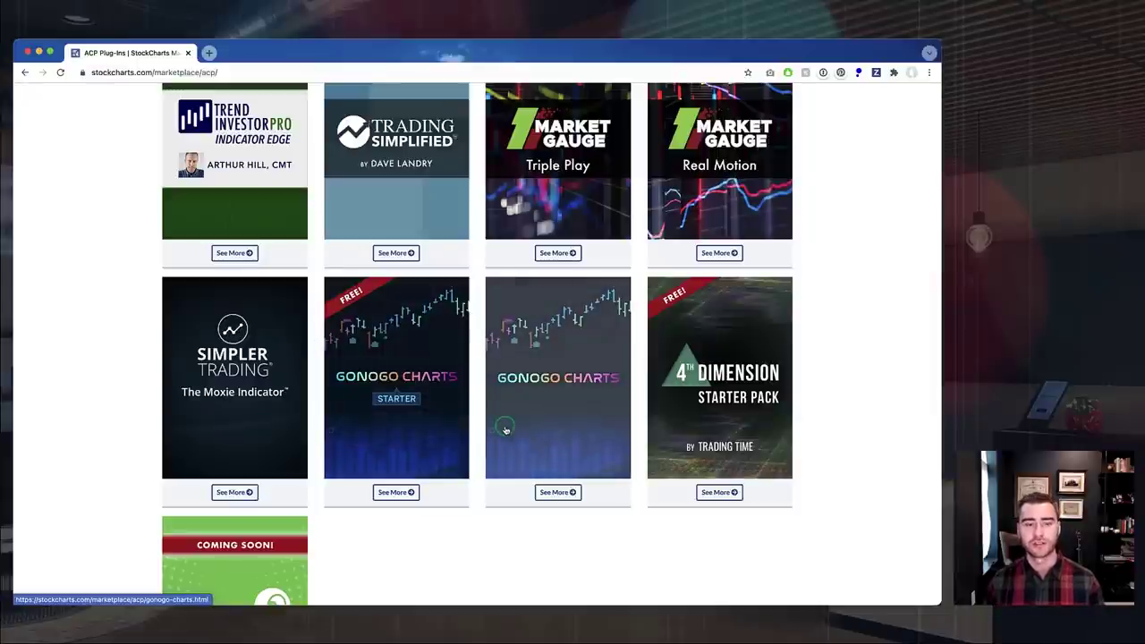
scroll(505, 430, "up", 3)
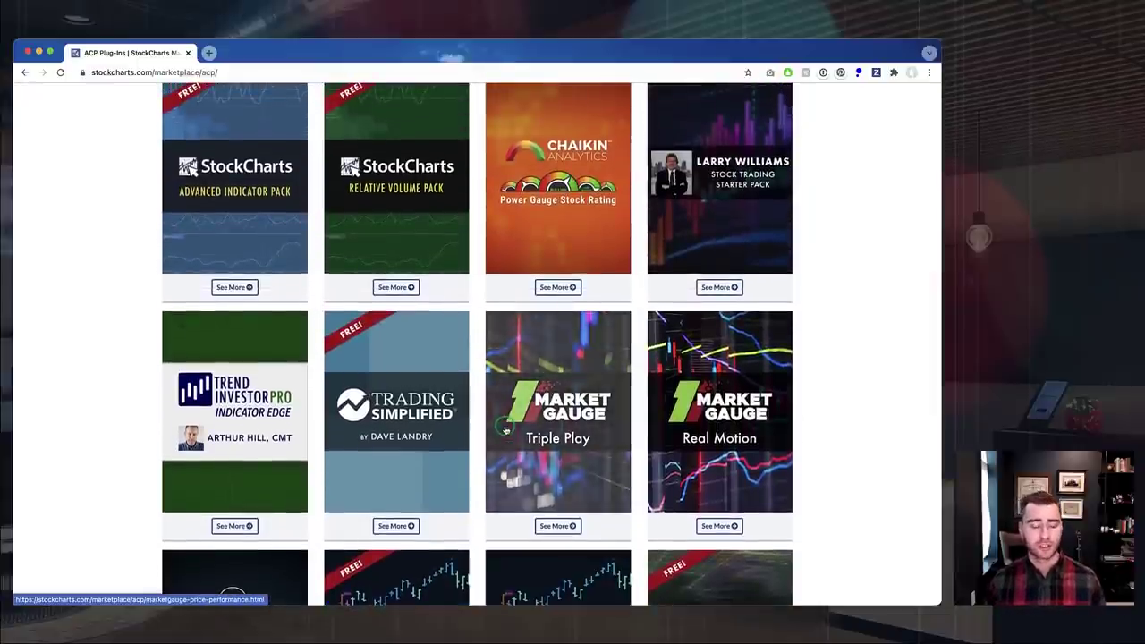
scroll(505, 430, "up", 1)
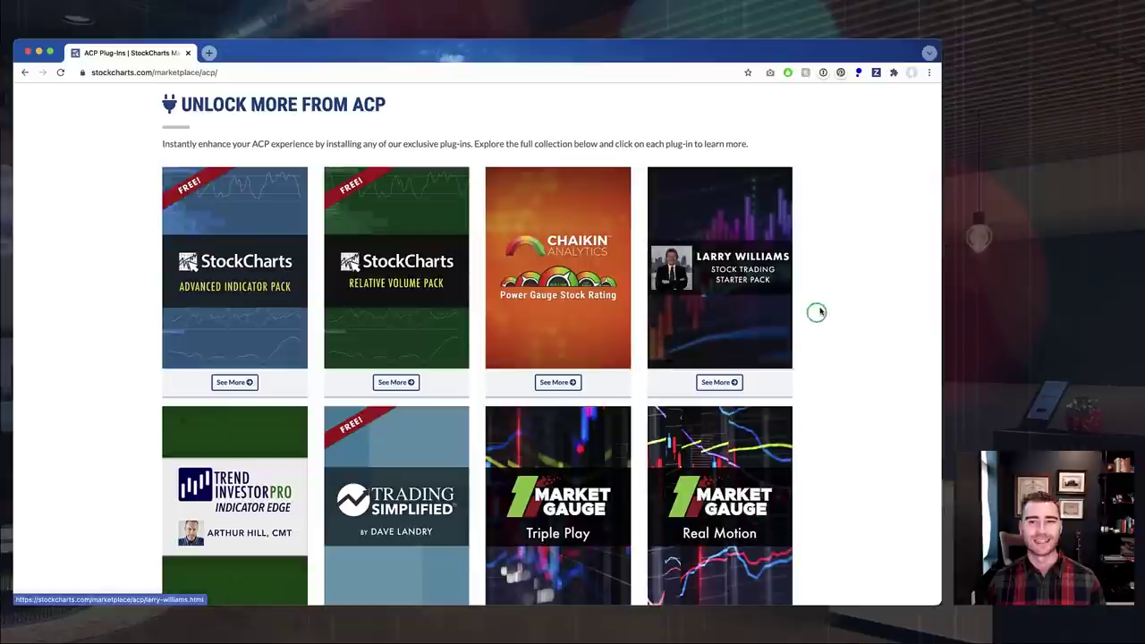
scroll(818, 308, "up", 1)
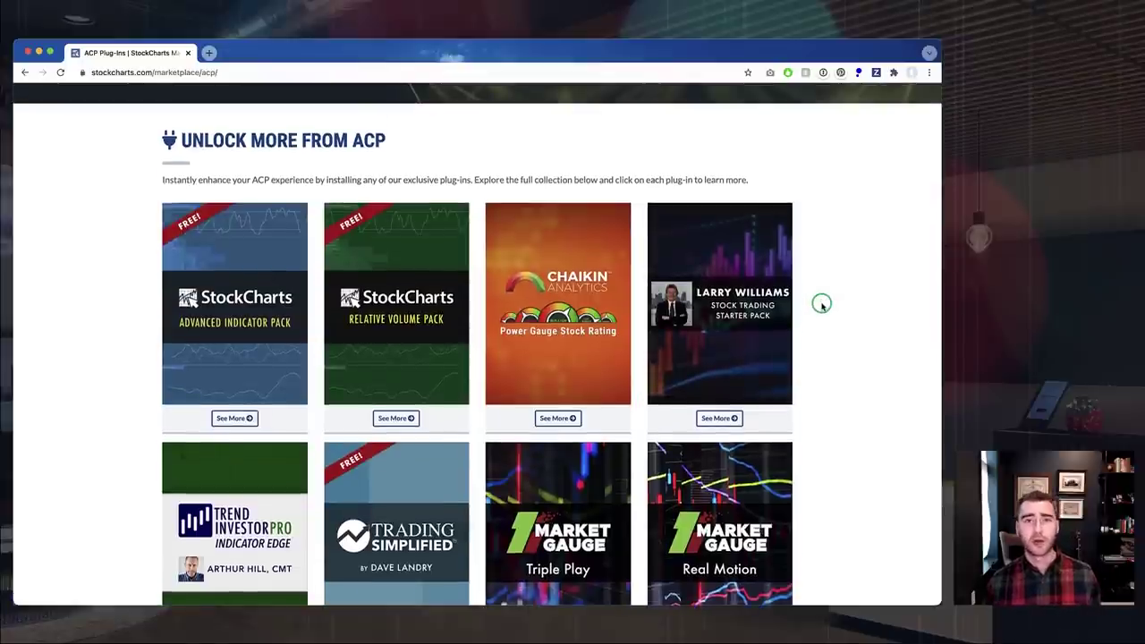
Step: Open the free StockCharts Relative Volume Pack's details and install the plug-in, dismissing the confirmation
left_click(389, 313)
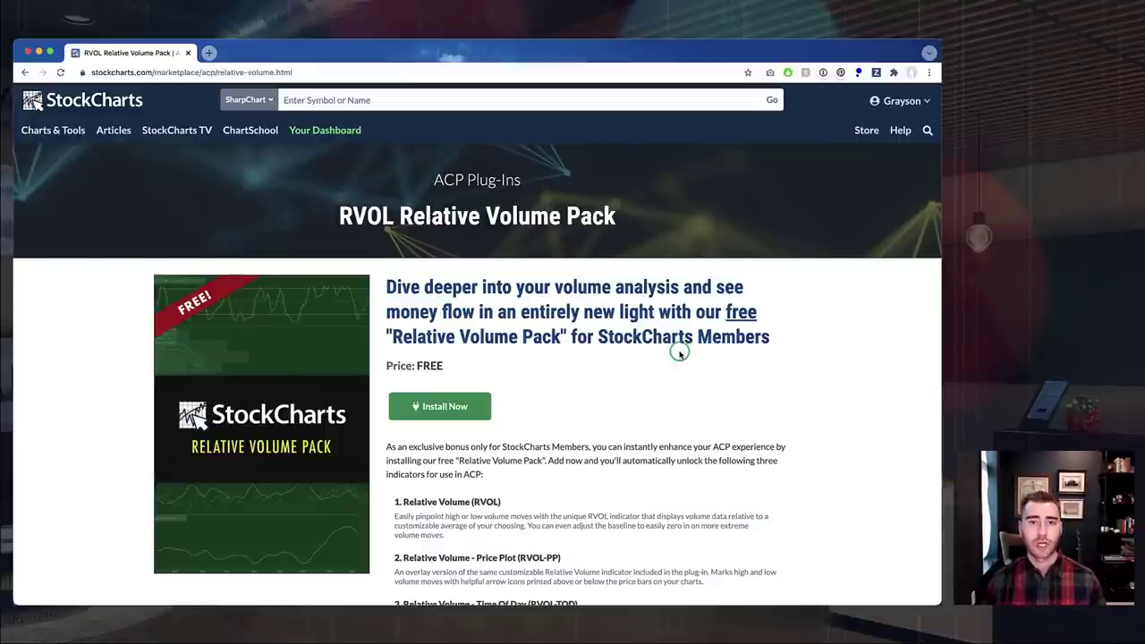
scroll(680, 353, "down", 3)
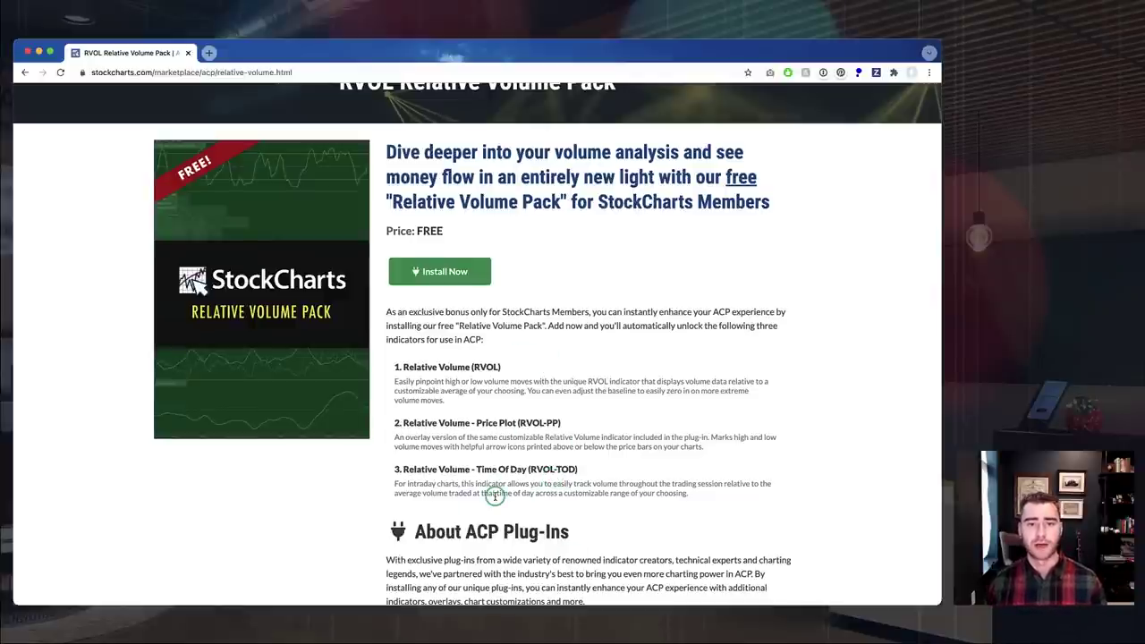
scroll(494, 496, "down", 1)
scroll(494, 496, "up", 1)
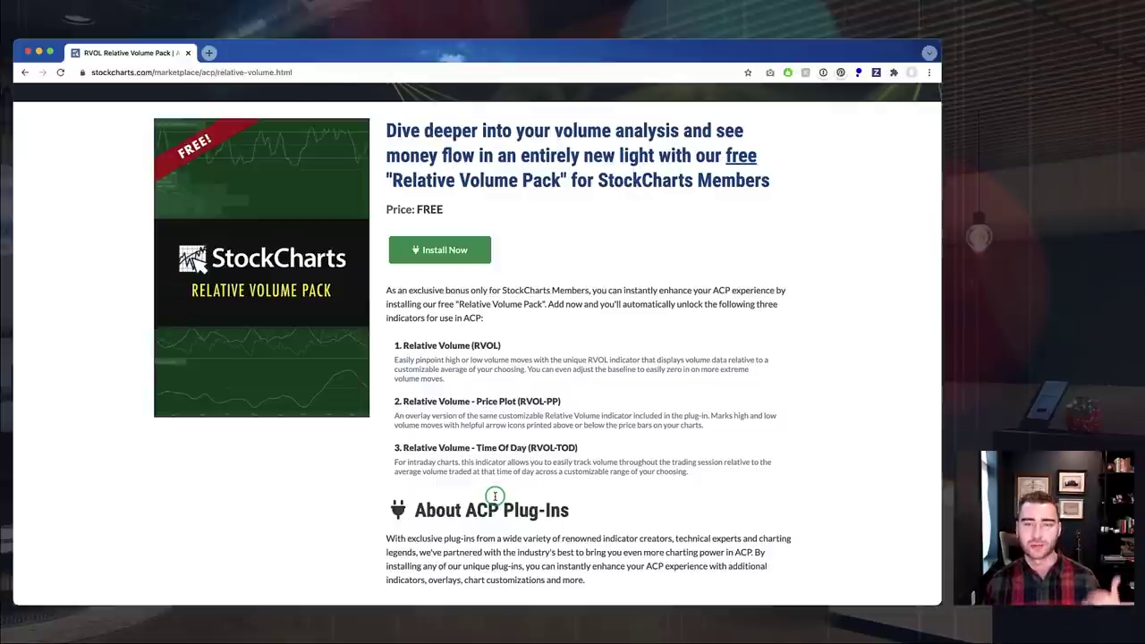
scroll(494, 497, "up", 1)
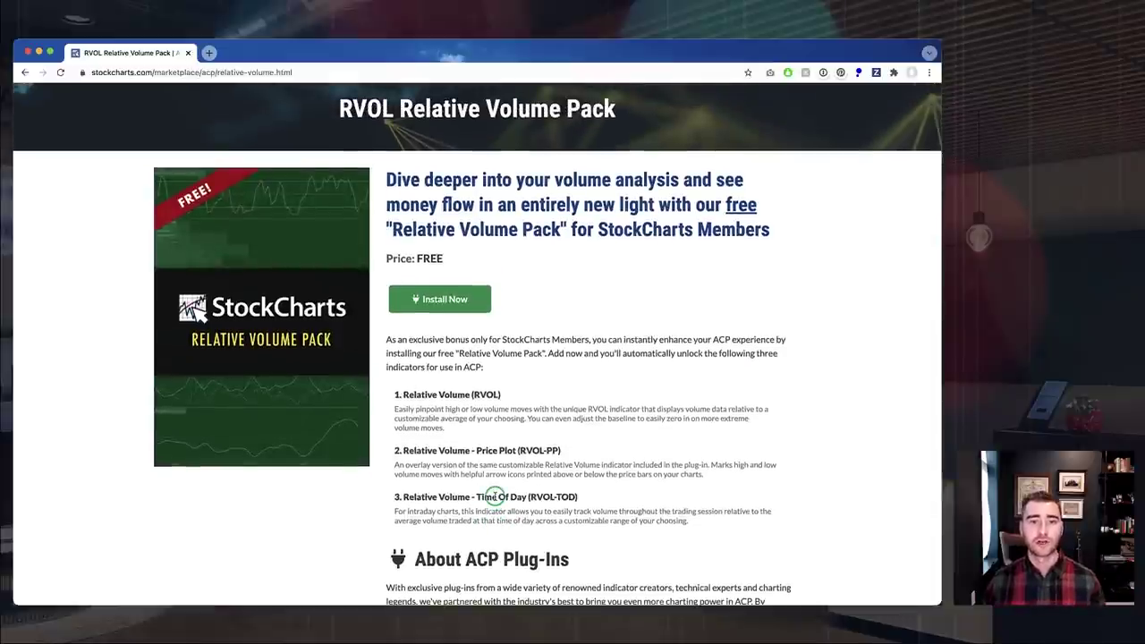
scroll(493, 423, "up", 2)
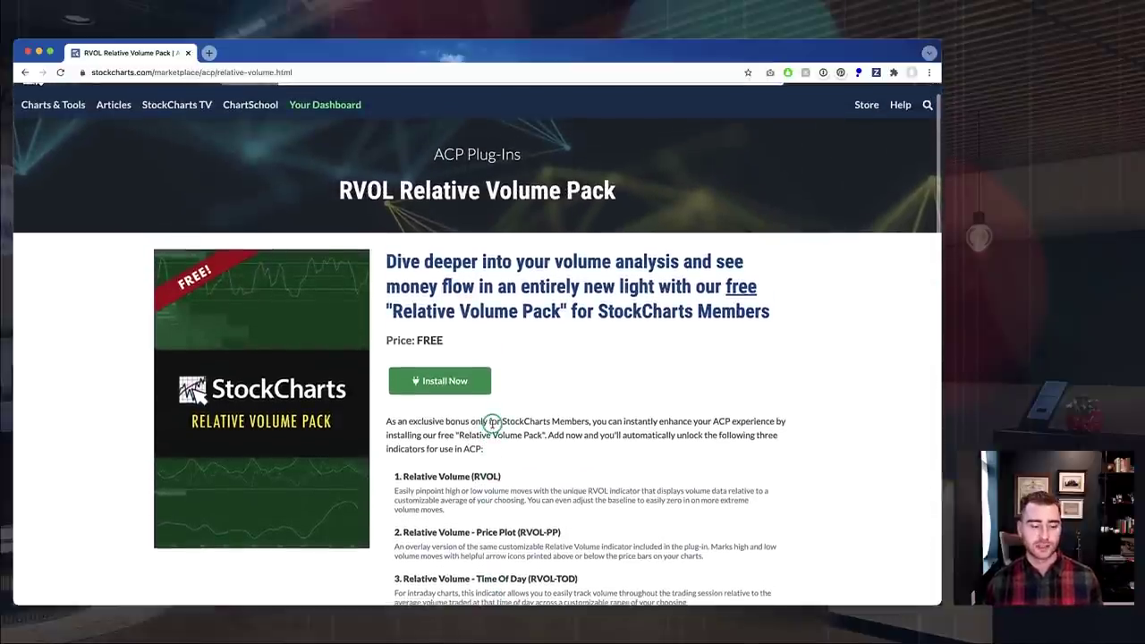
left_click(436, 382)
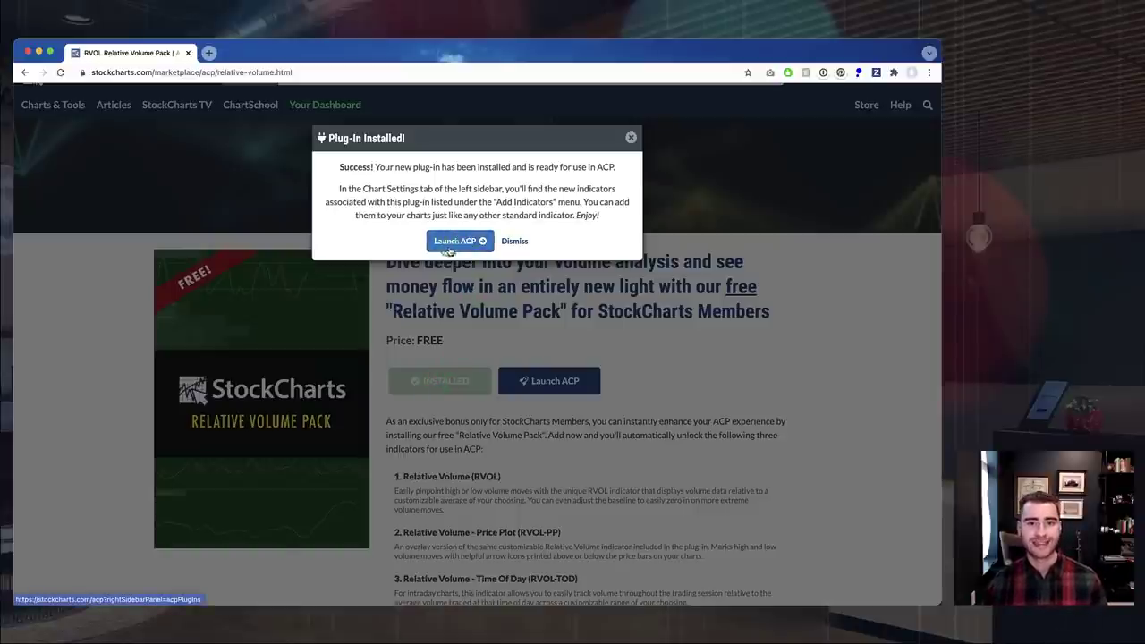
left_click(515, 240)
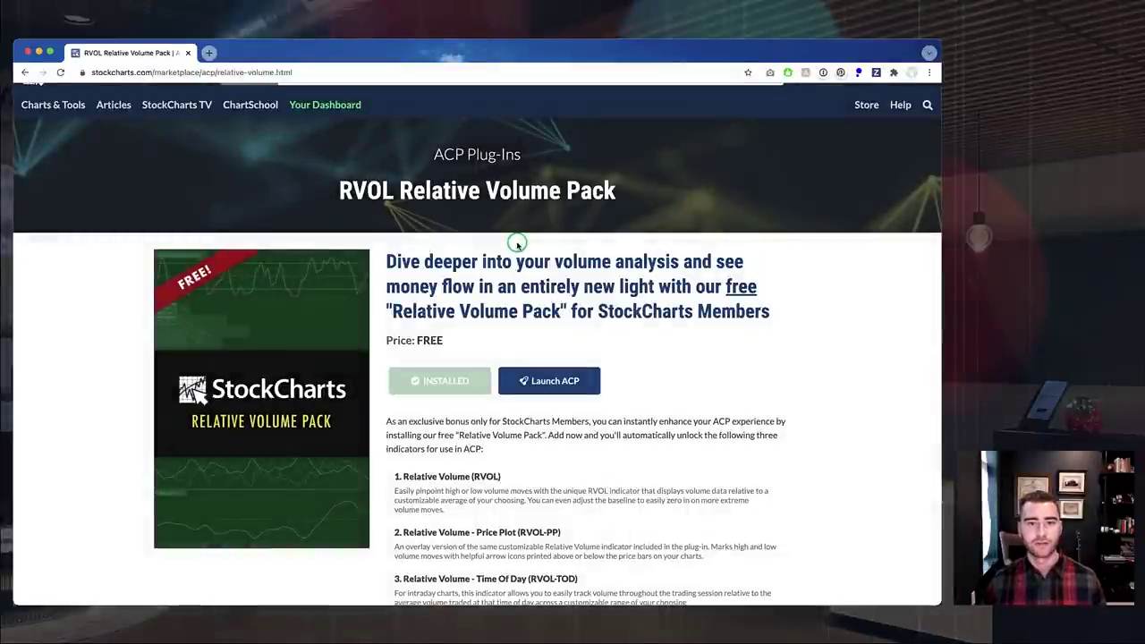
Step: Launch ACP from the Relative Volume Pack page
left_click(543, 387)
scroll(543, 387, "up", 1)
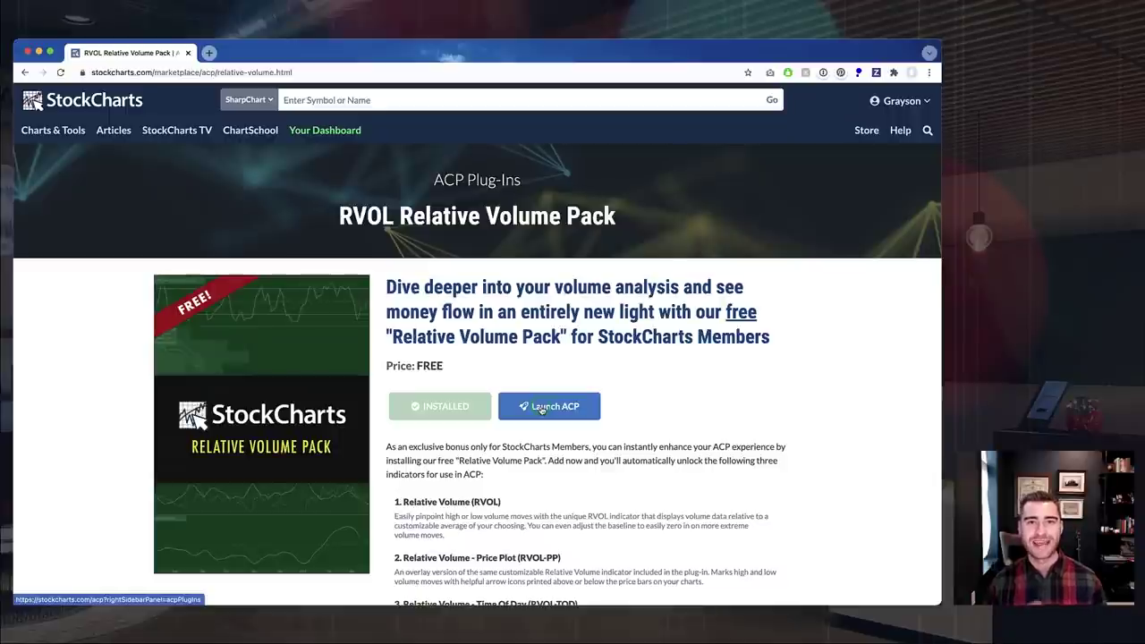
left_click(542, 408)
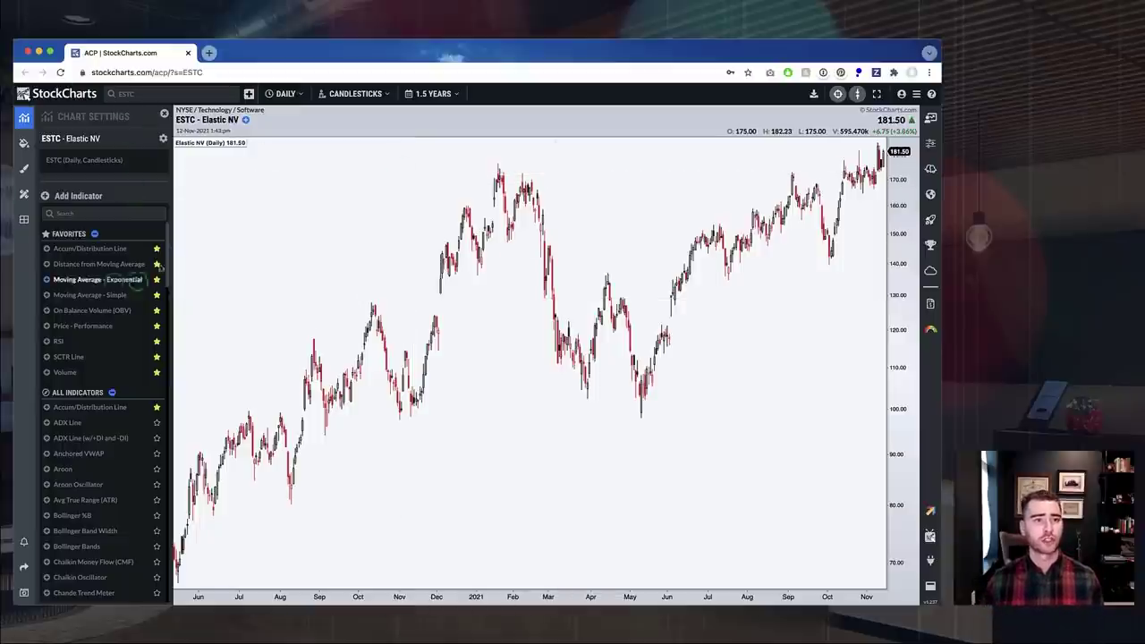
Step: Add the Relative Volume indicator from the RVOL plug-in to the ESTC chart and enlarge its pane to nearly half the chart height
left_click(24, 119)
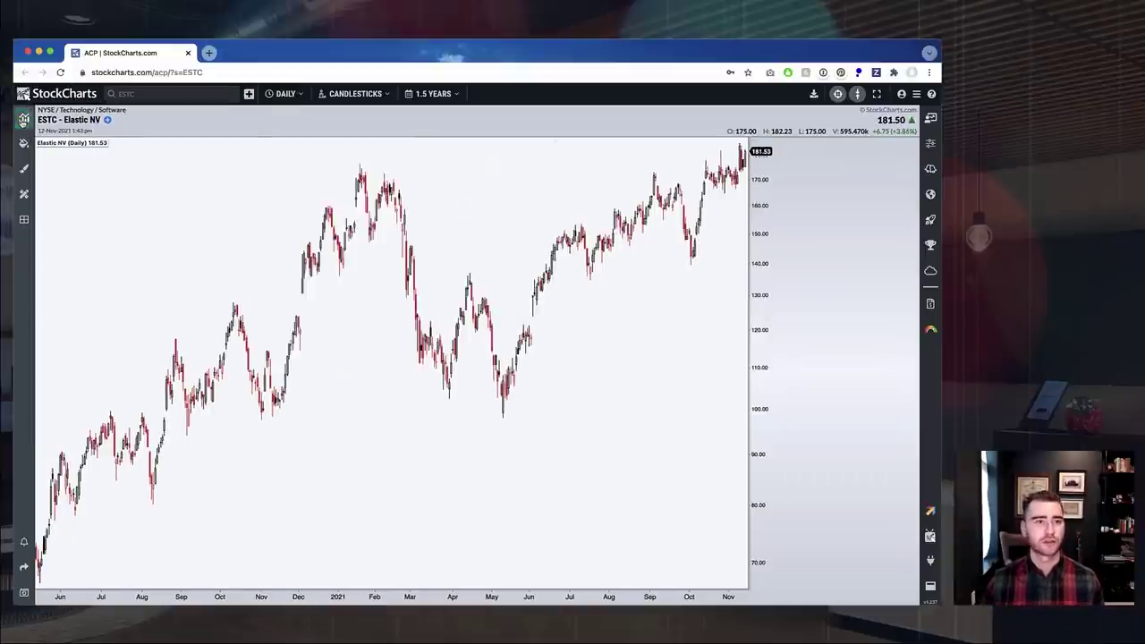
left_click(24, 119)
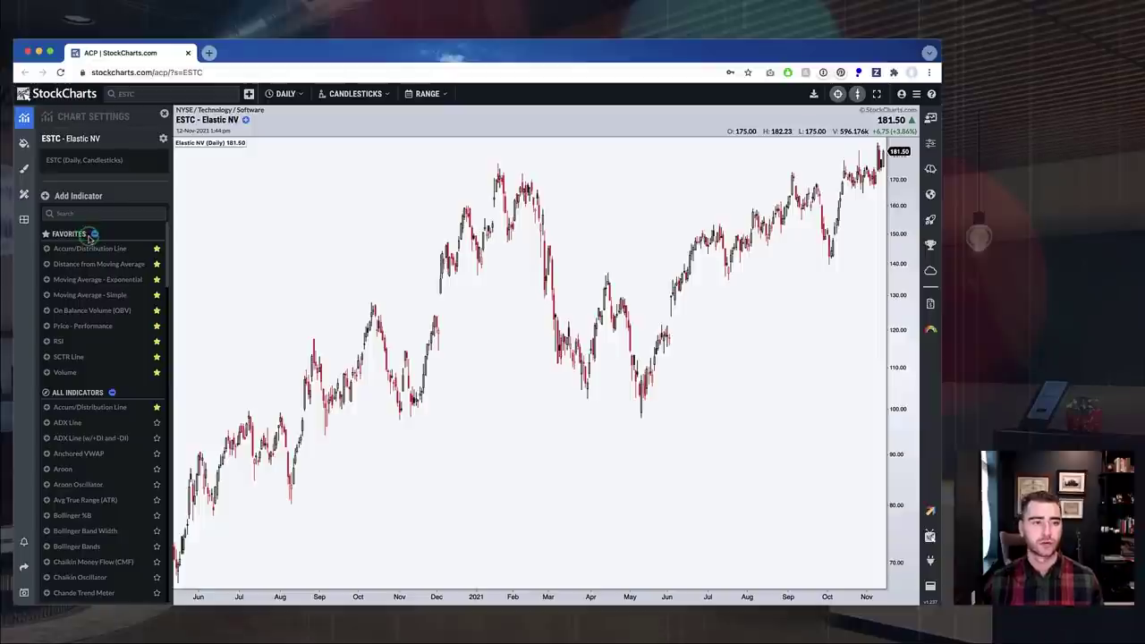
scroll(79, 286, "down", 6)
scroll(81, 311, "down", 15)
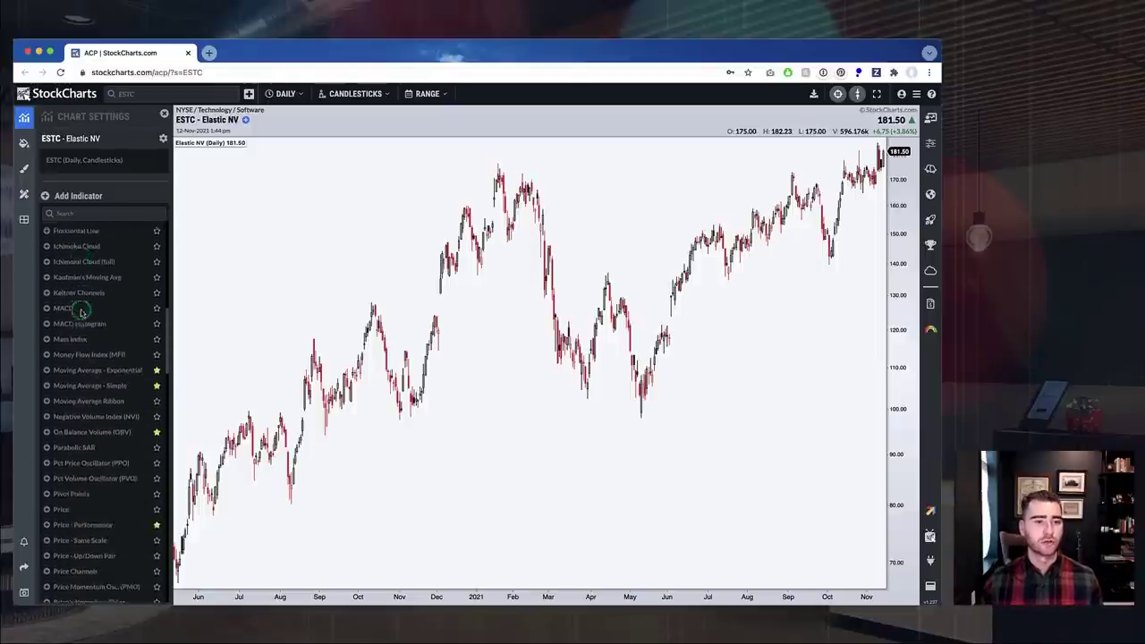
scroll(81, 313, "down", 6)
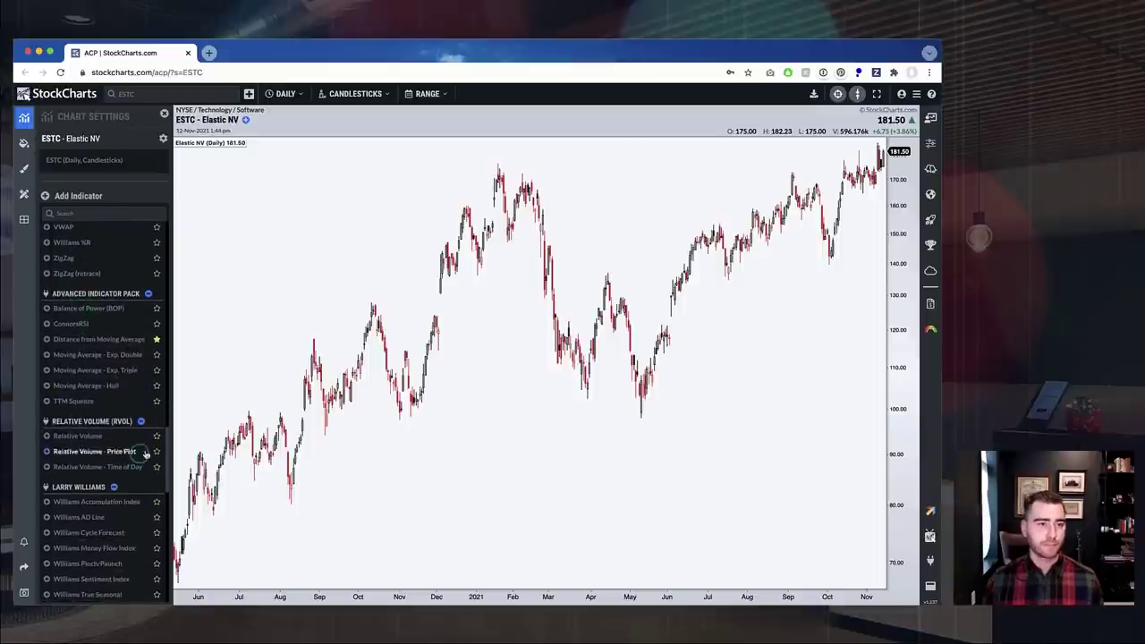
scroll(94, 411, "down", 1)
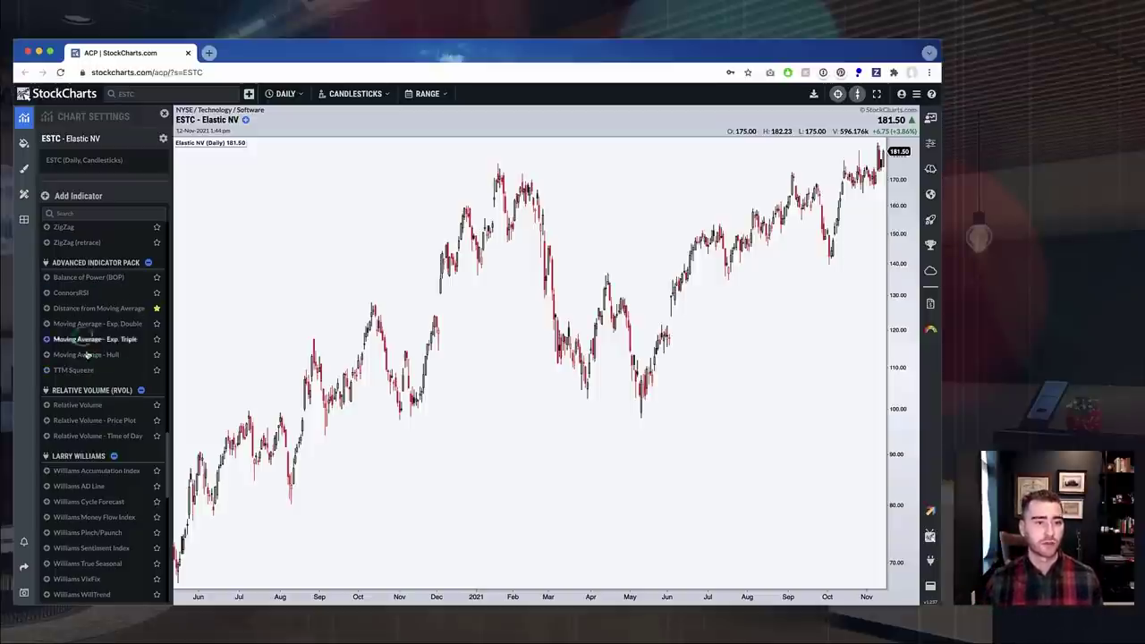
scroll(104, 362, "down", 1)
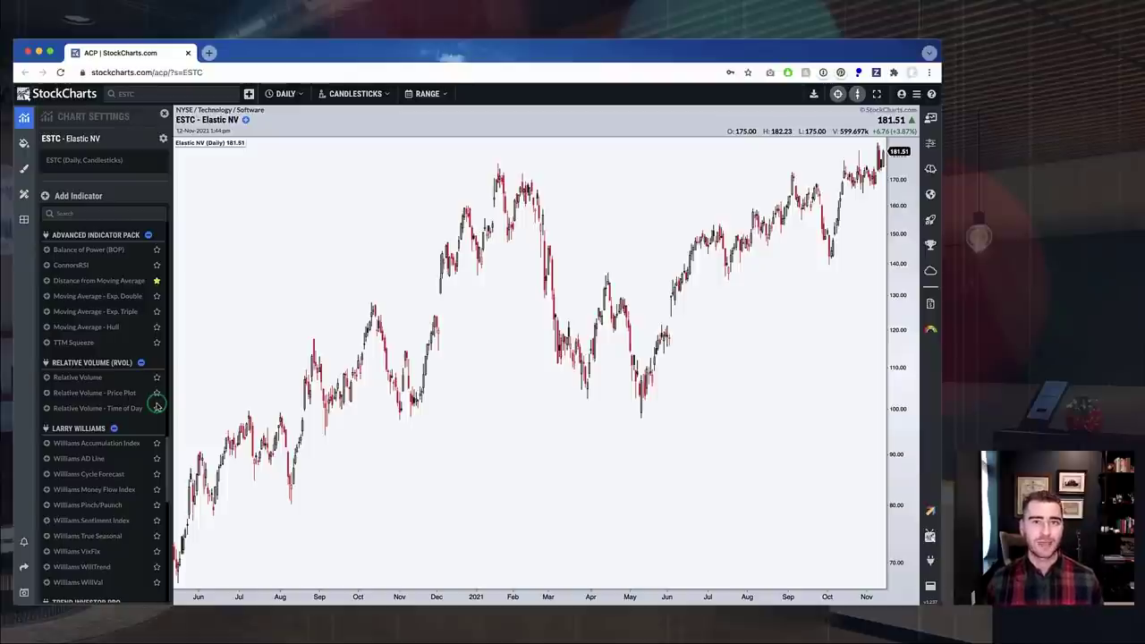
left_click(77, 378)
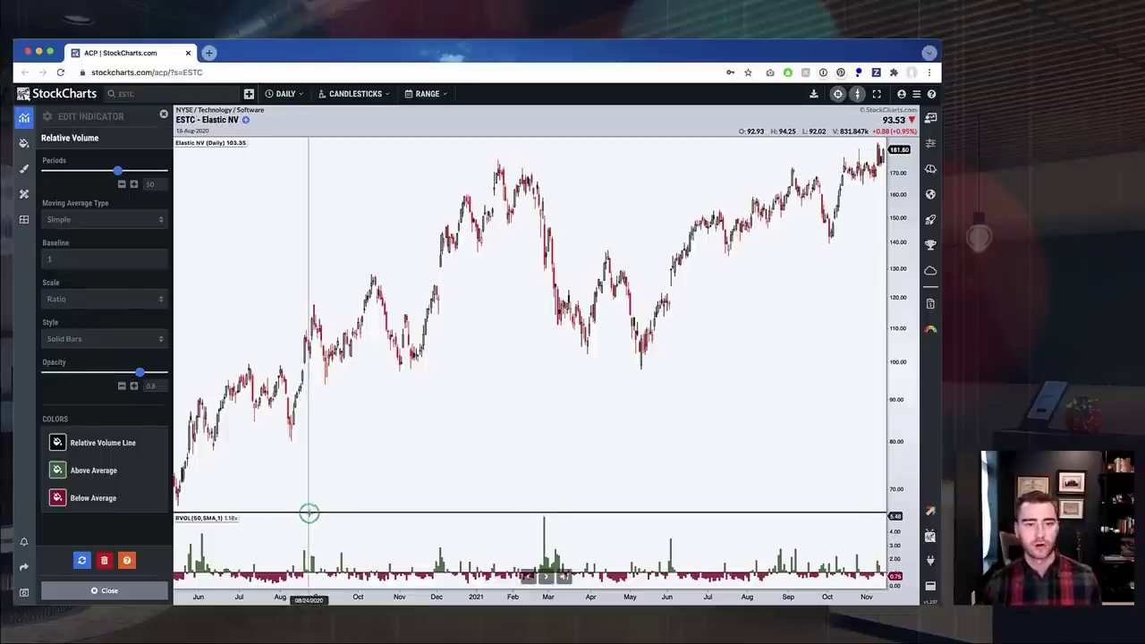
left_click_drag(309, 512, 334, 381)
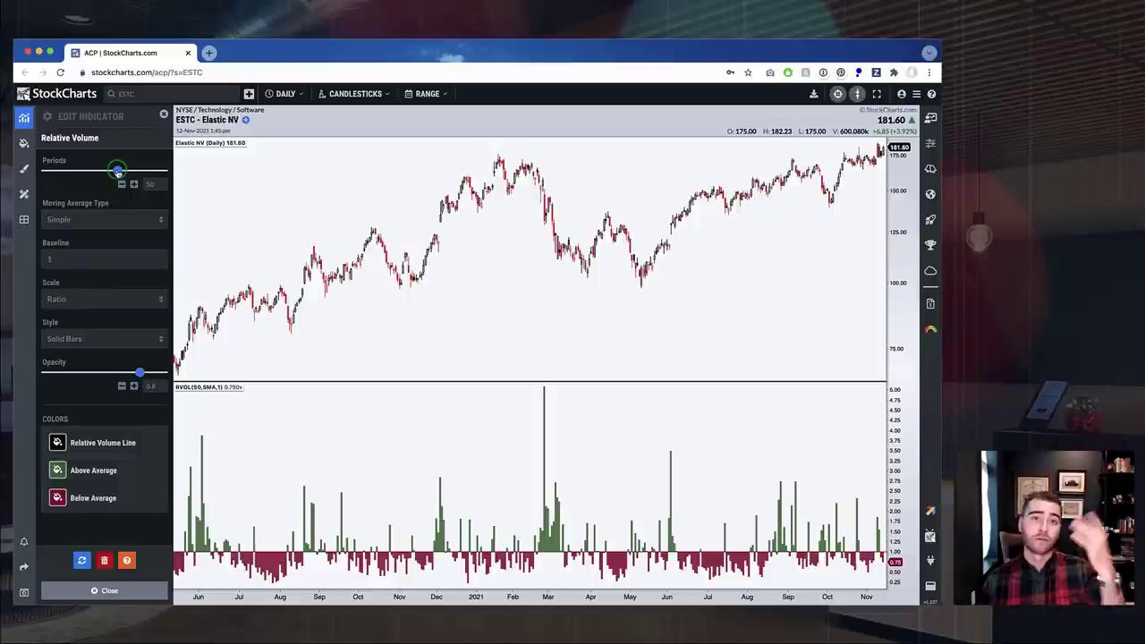
Step: Set the Relative Volume indicator's periods to 200
left_click_drag(117, 171, 100, 173)
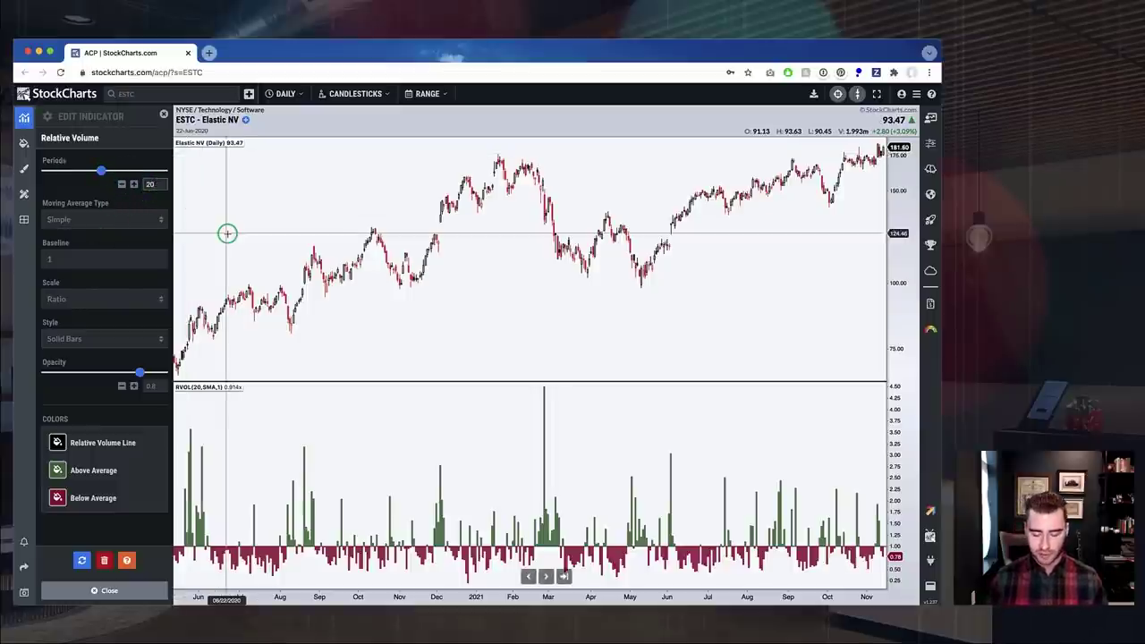
type("0")
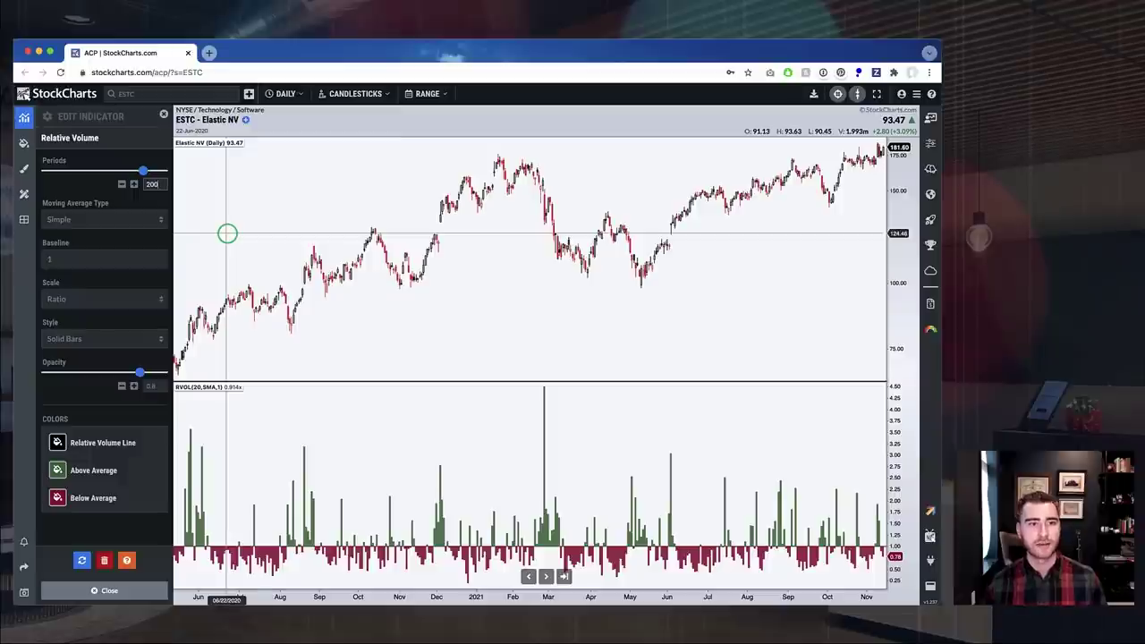
left_click(90, 190)
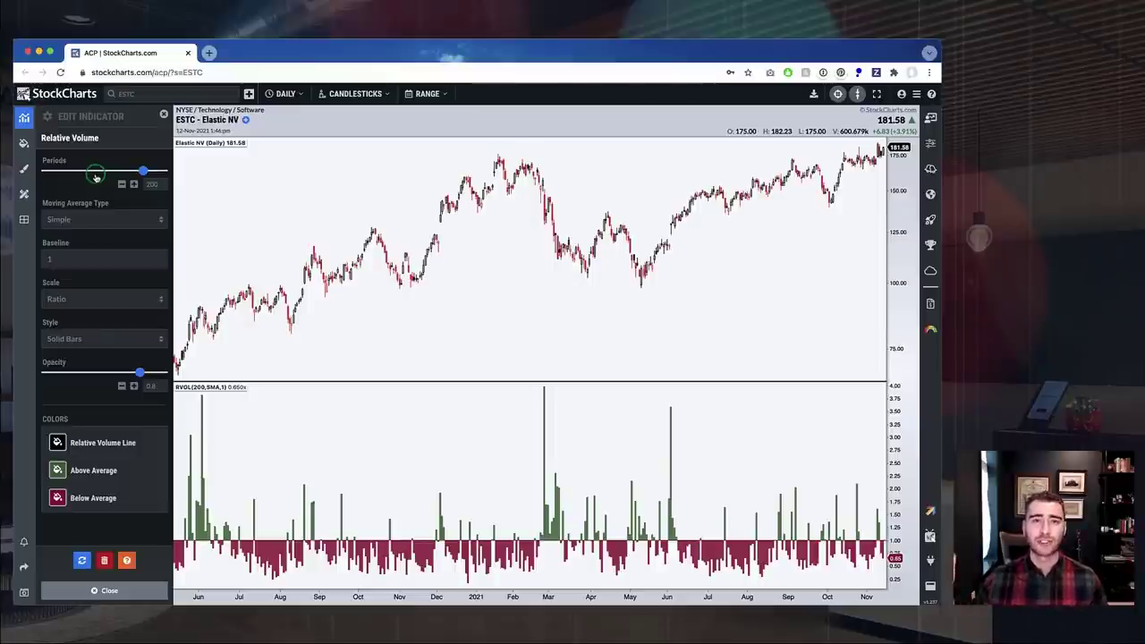
Step: Try the Exponential moving average type for the Relative Volume indicator and return it to Simple
left_click(84, 223)
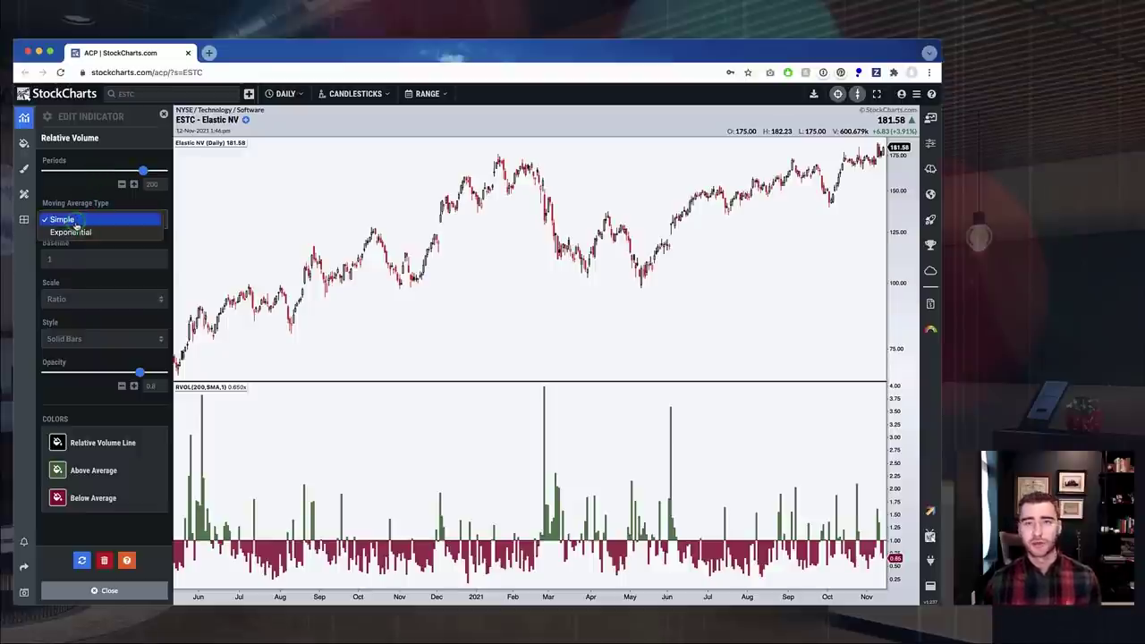
left_click(89, 231)
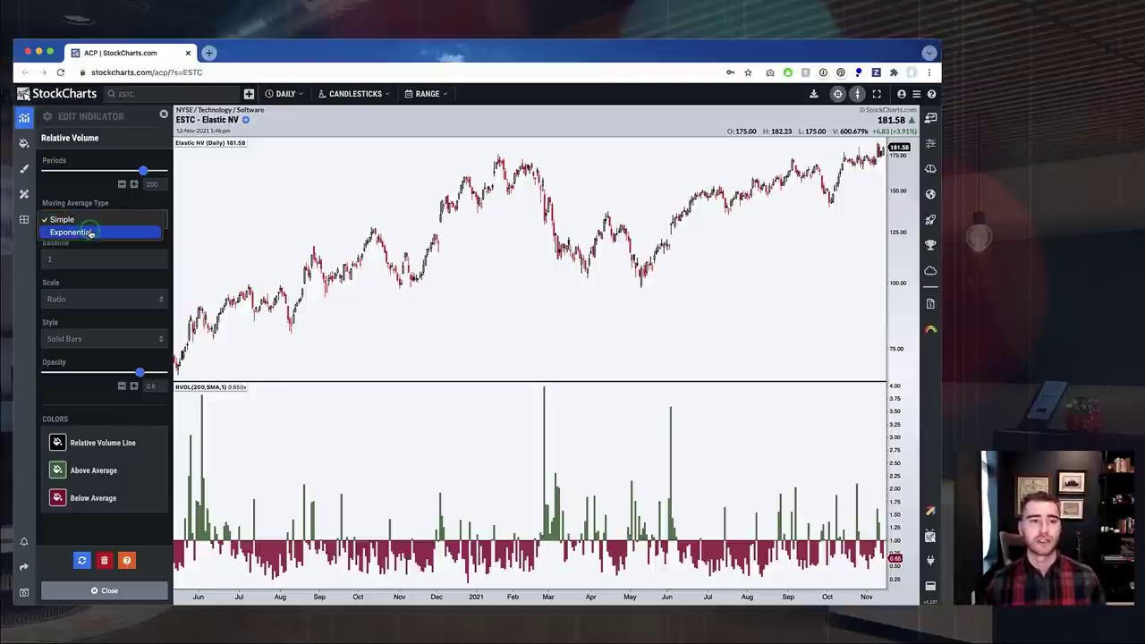
left_click(89, 232)
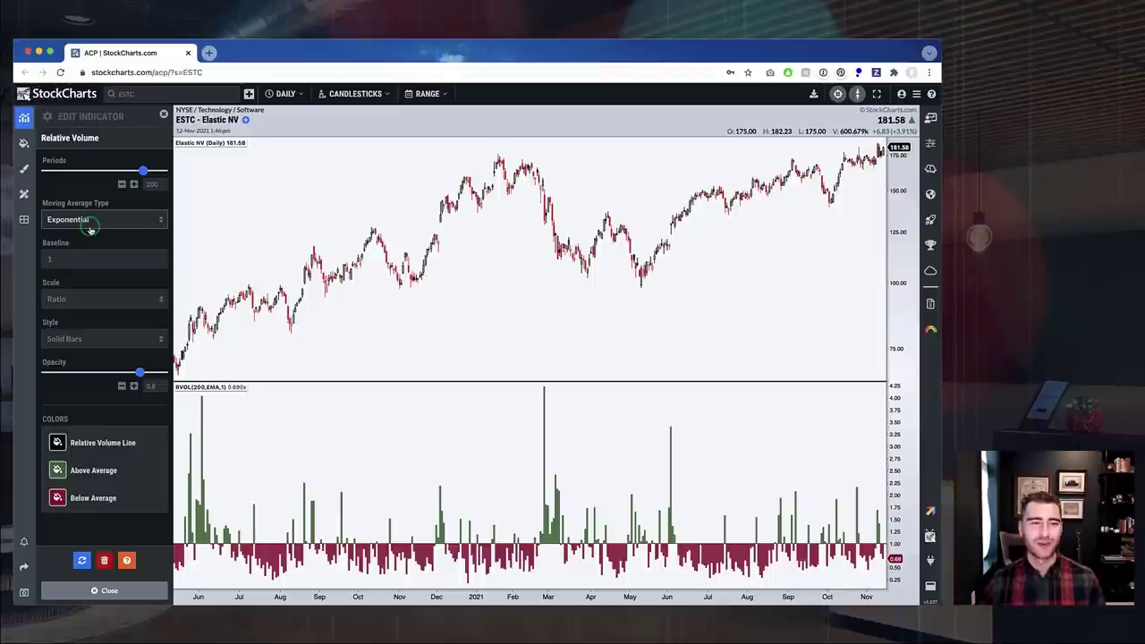
left_click(89, 226)
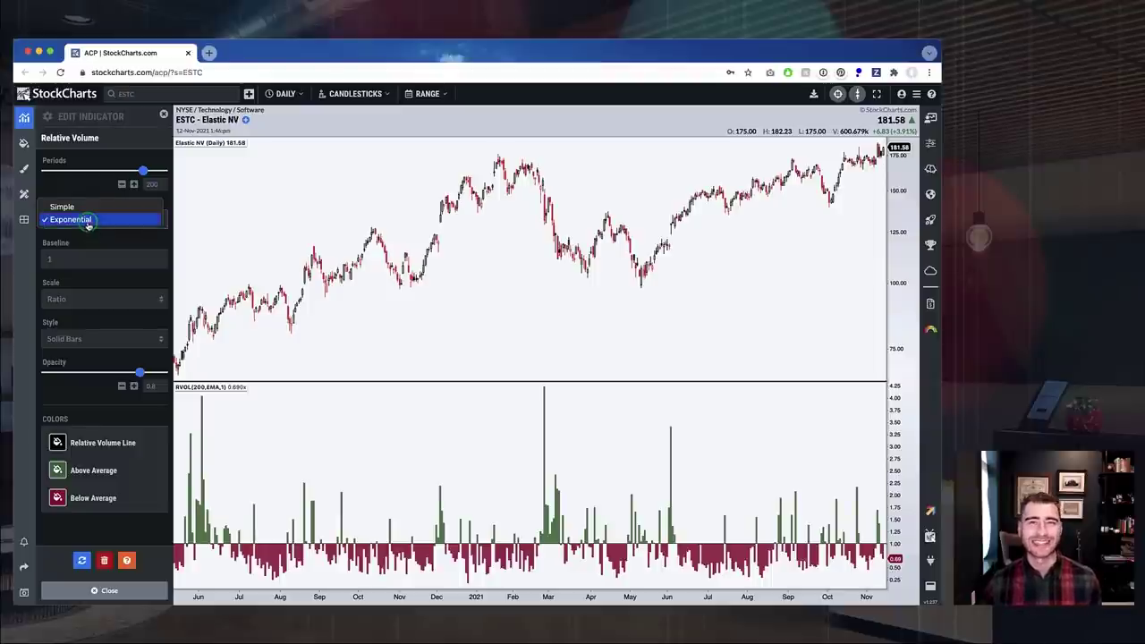
left_click(75, 204)
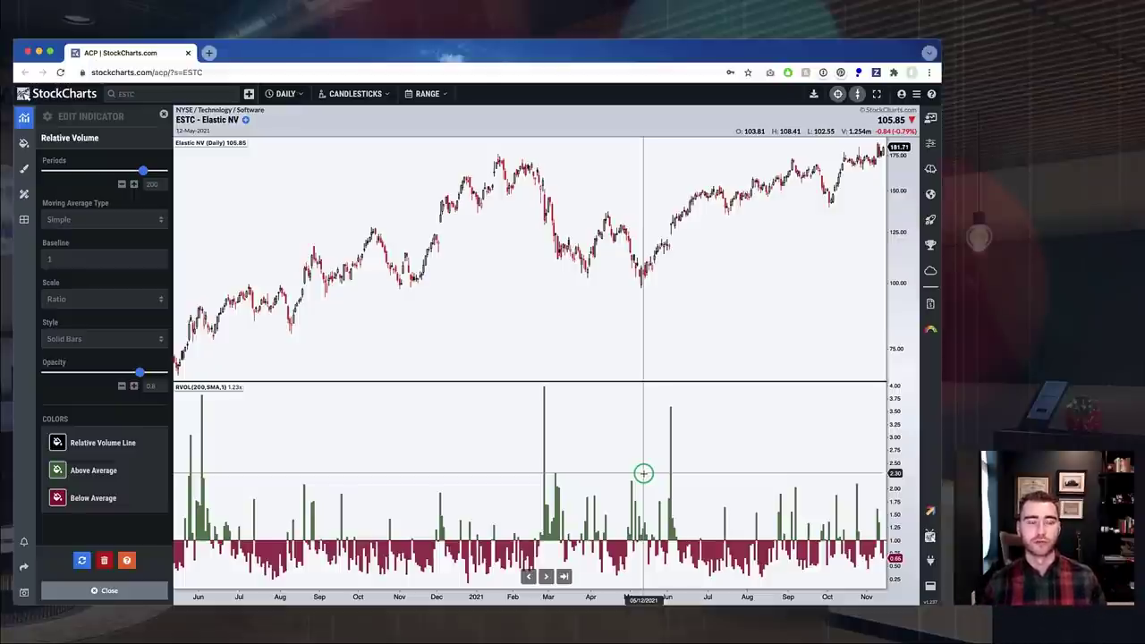
Step: Try baselines of 1.5 and 2 for the Relative Volume indicator
left_click(78, 261)
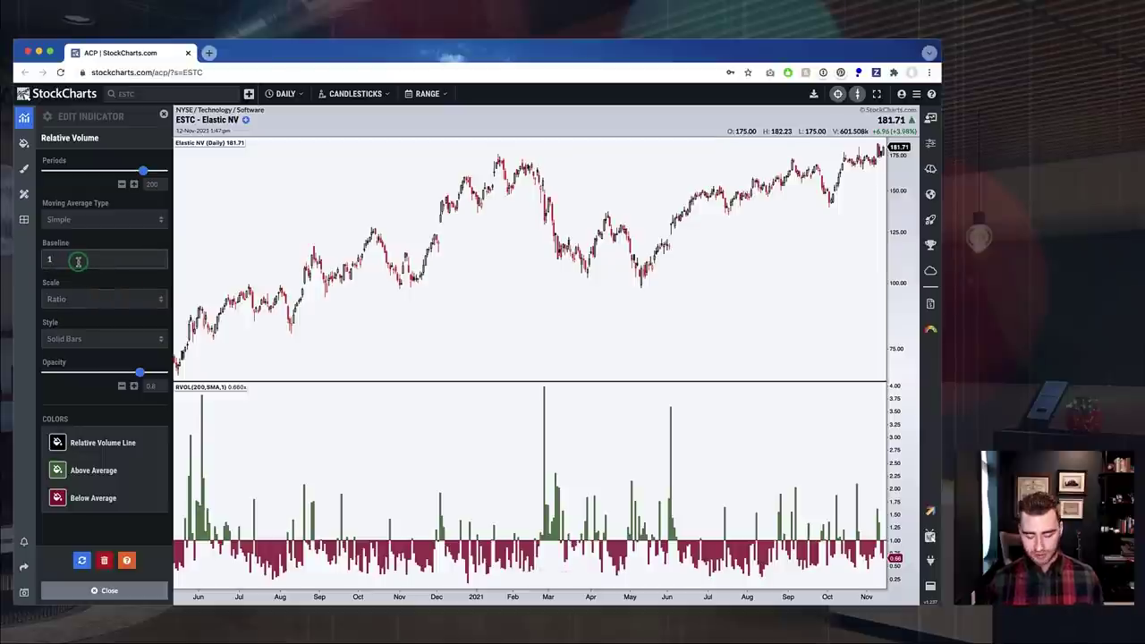
type(".5")
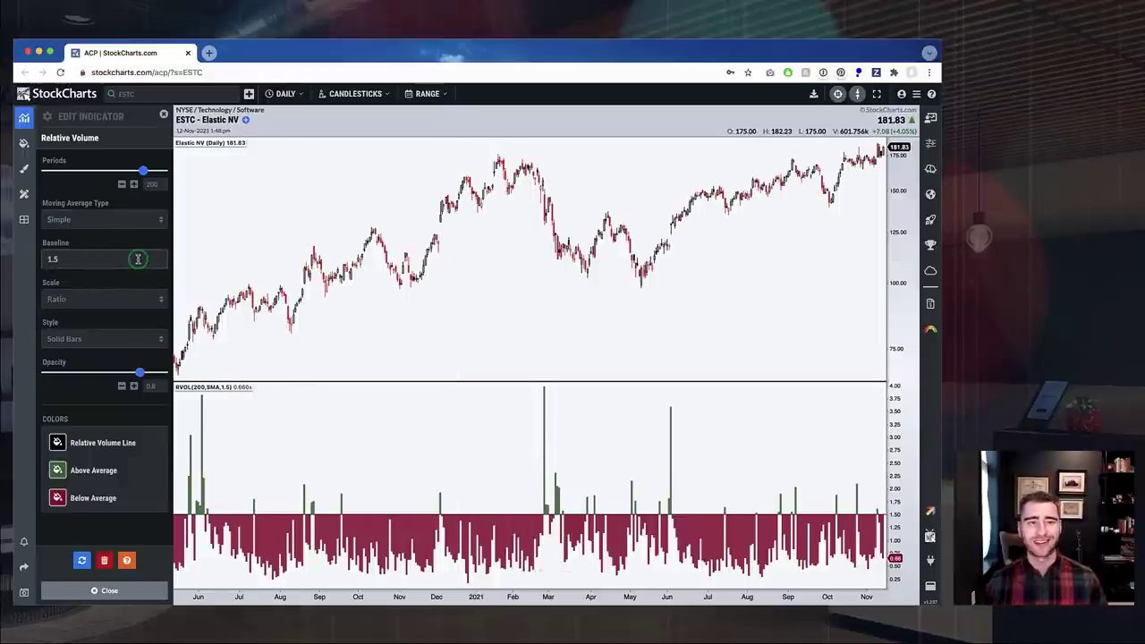
left_click_drag(138, 258, 52, 257)
type("2")
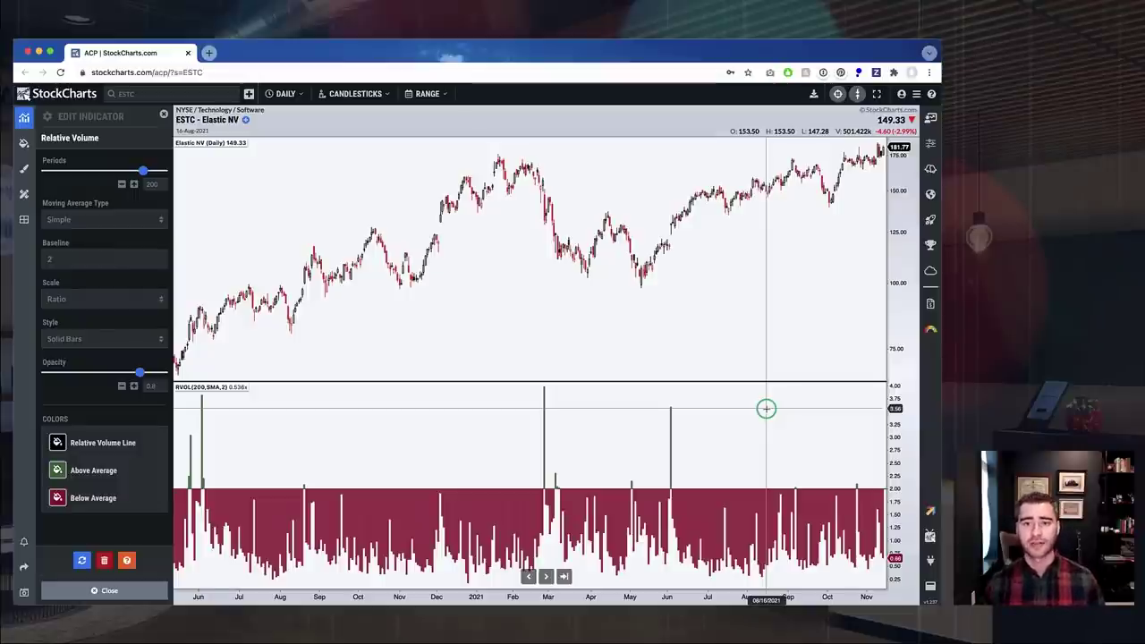
Step: Set the Relative Volume indicator's baseline to 1.5 and narrow the chart's date range to about 1 year
left_click(72, 260)
double_click(49, 259)
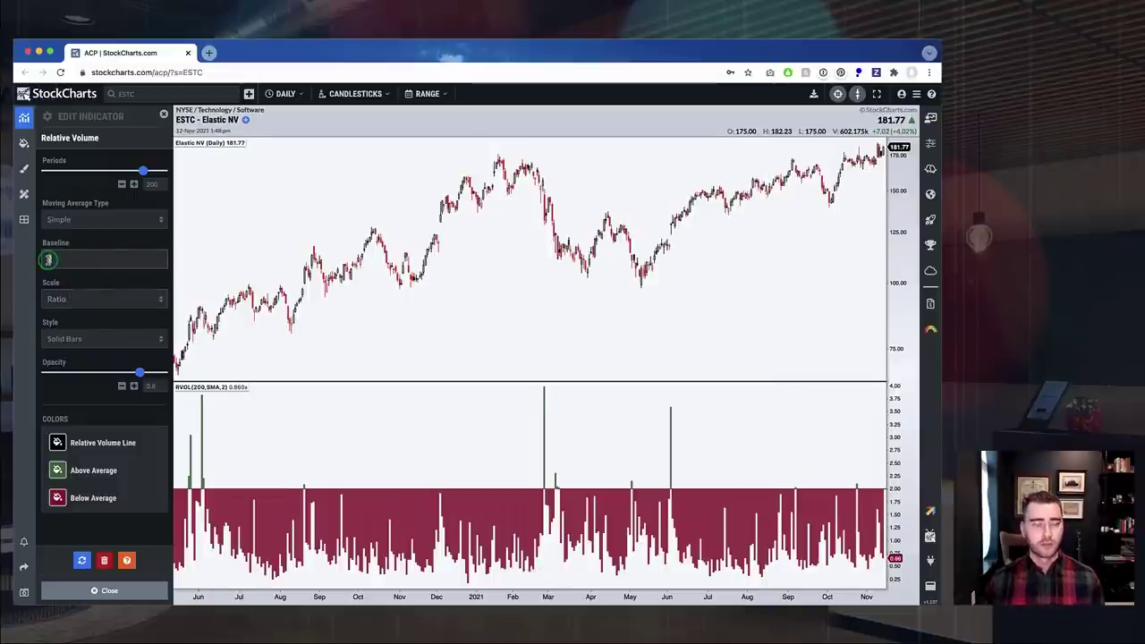
type("1.5")
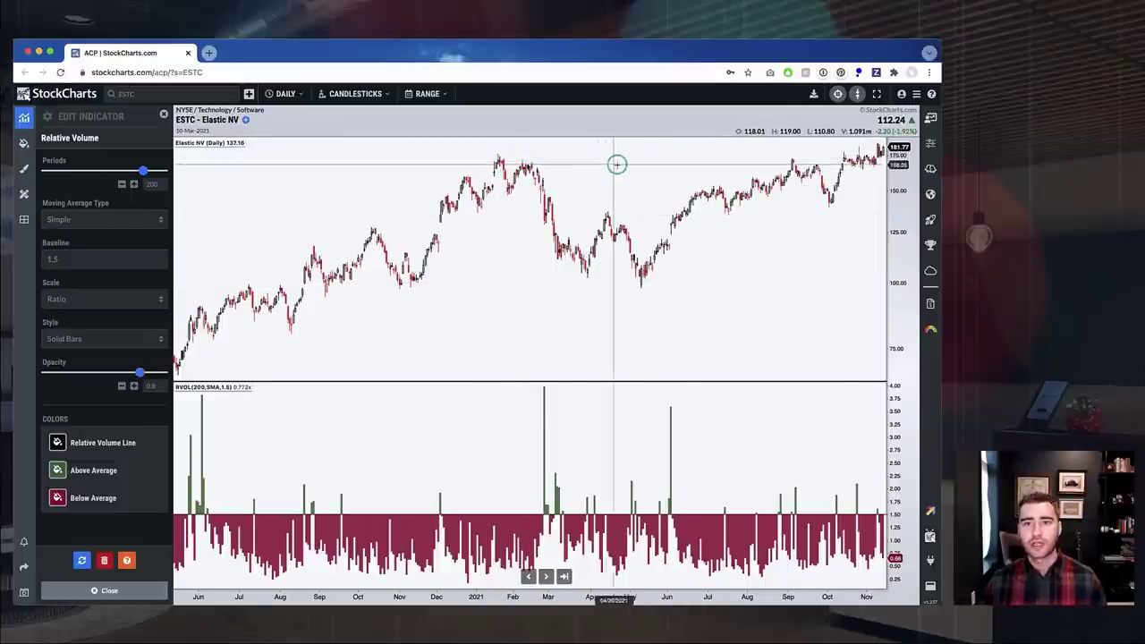
scroll(863, 158, "up", 5)
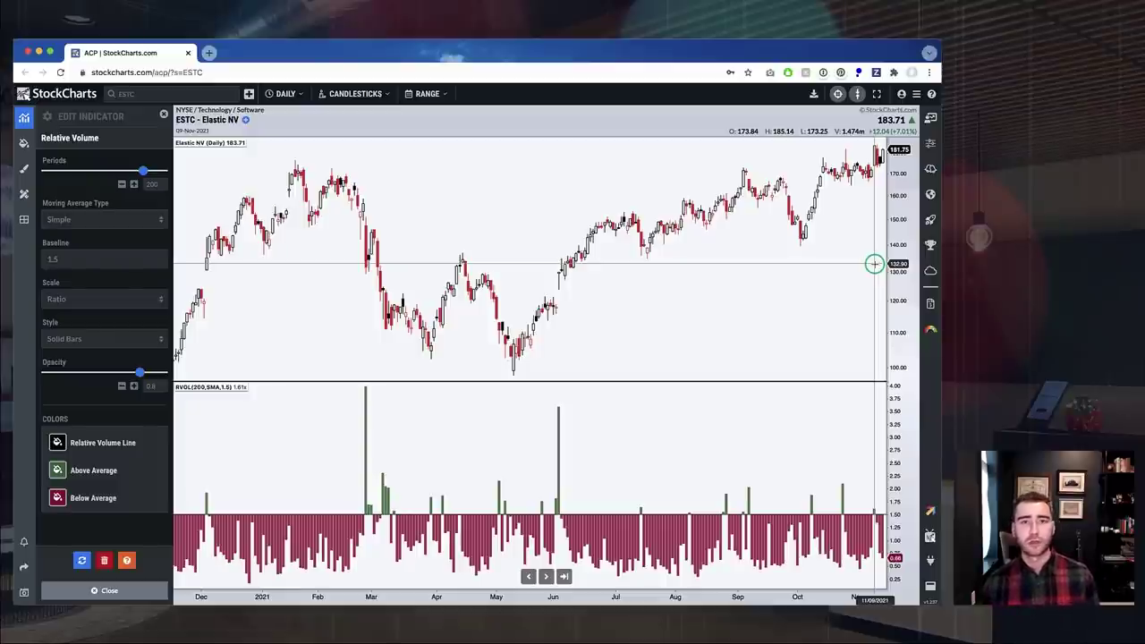
scroll(626, 339, "down", 1)
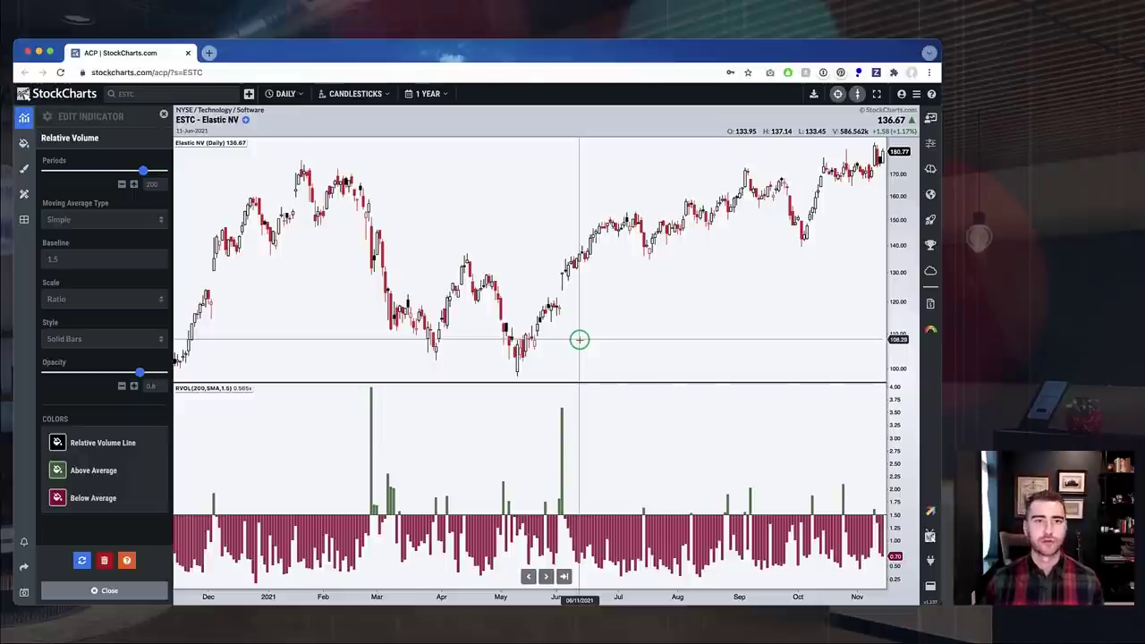
Step: Set the Relative Volume indicator's baseline to 1 and switch its scale to Percentage
left_click(51, 260)
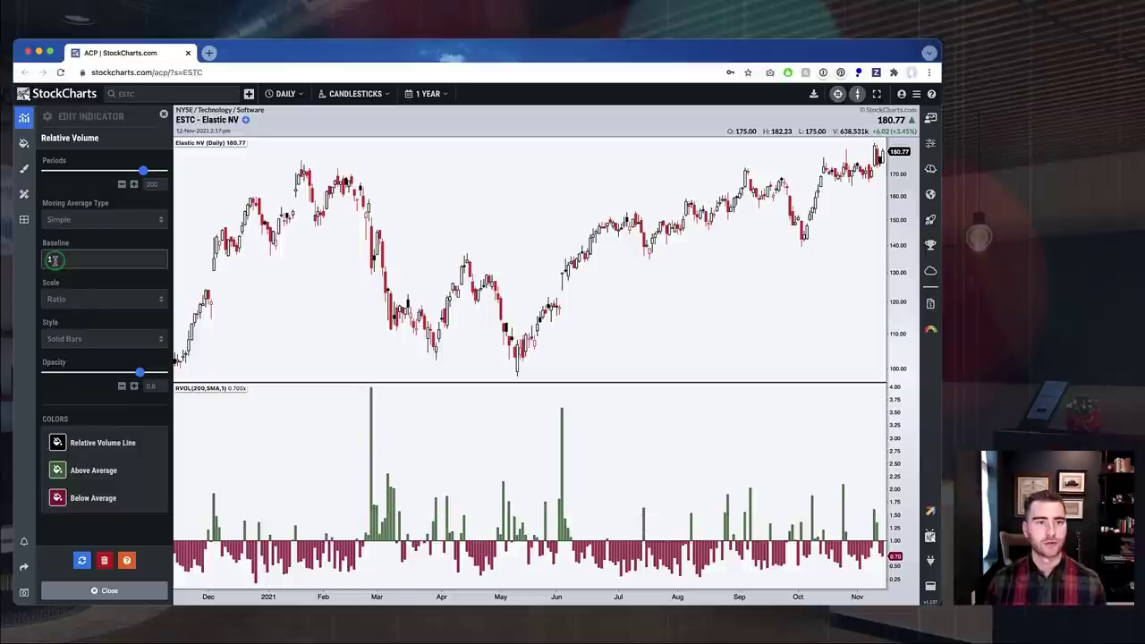
left_click(55, 341)
left_click(95, 309)
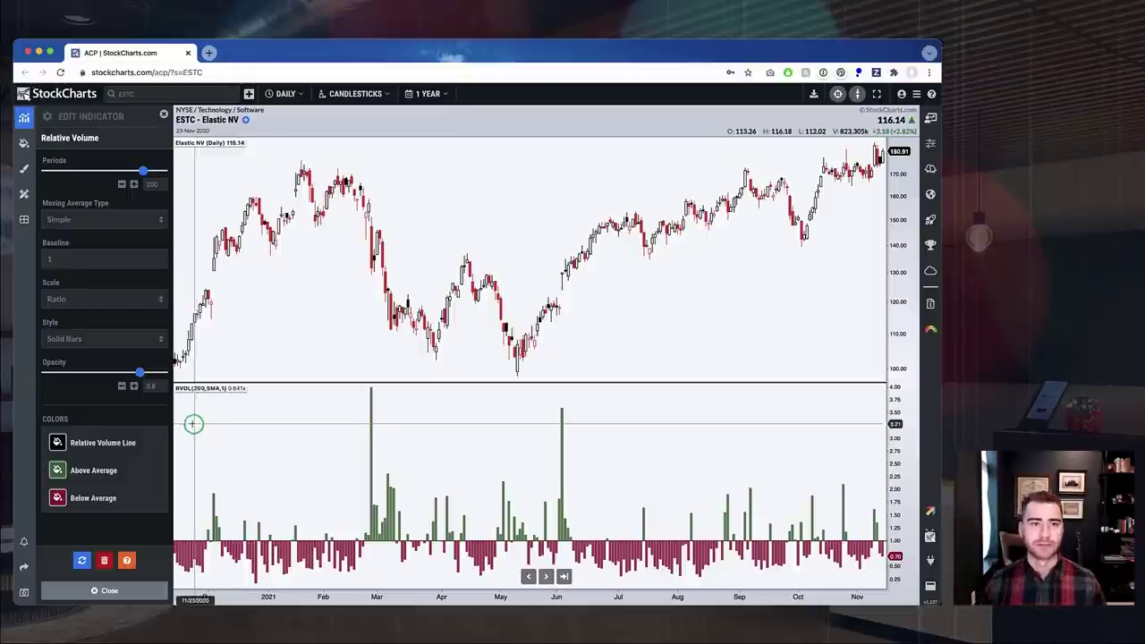
left_click(105, 310)
left_click(73, 311)
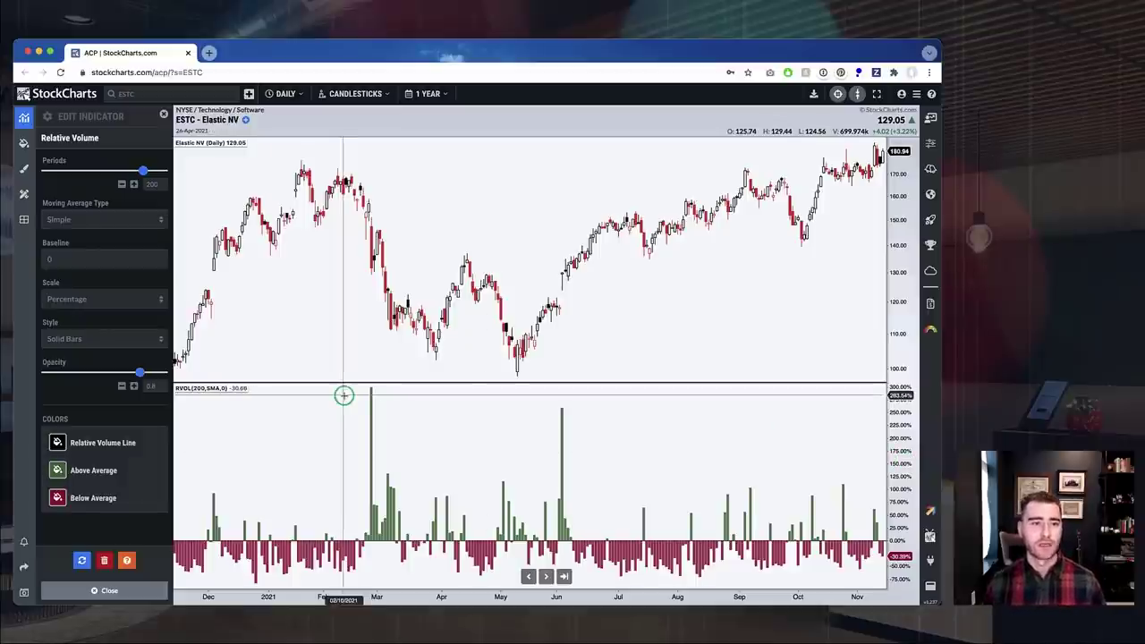
Step: Keep the Solid Bars style for Relative Volume, raise its opacity to 1.0 and set its scale to Ratio
left_click(69, 340)
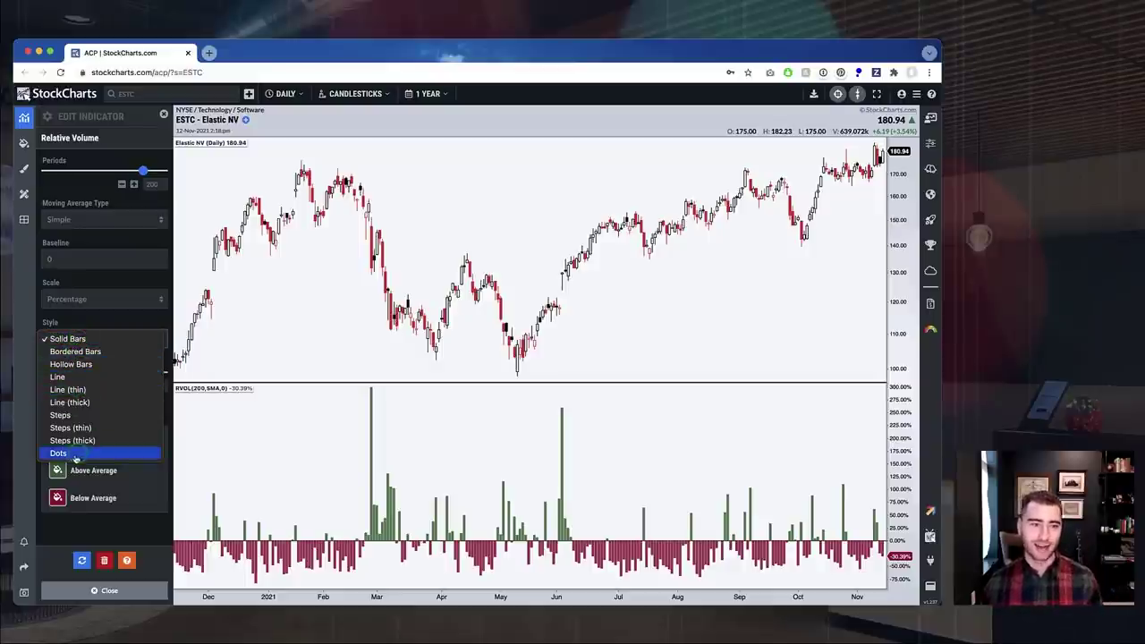
left_click(118, 326)
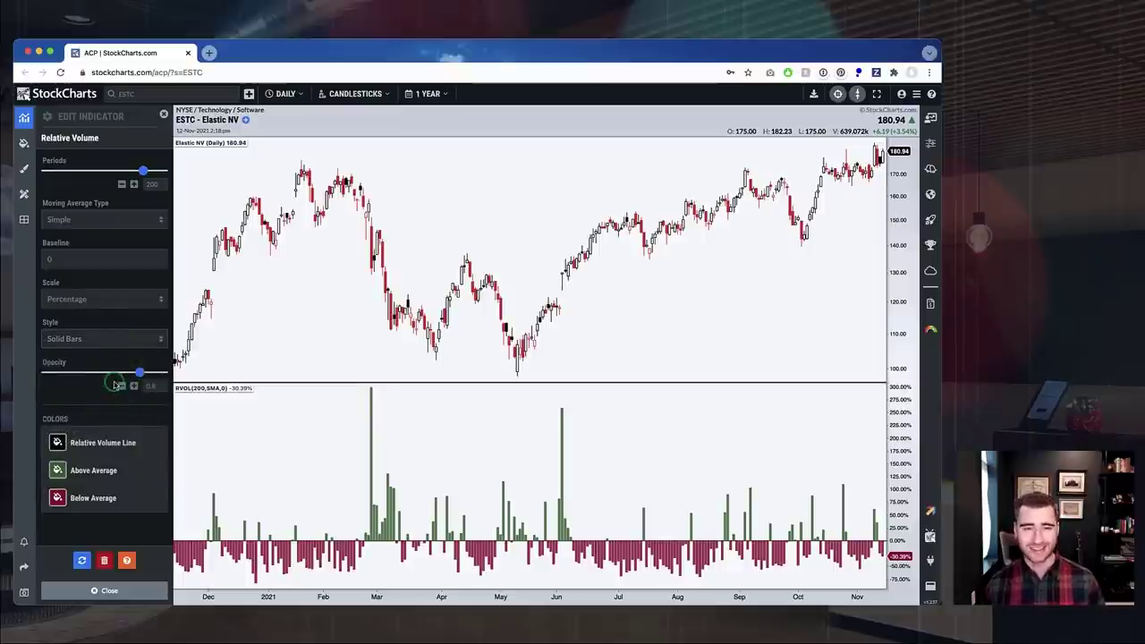
left_click_drag(140, 372, 168, 372)
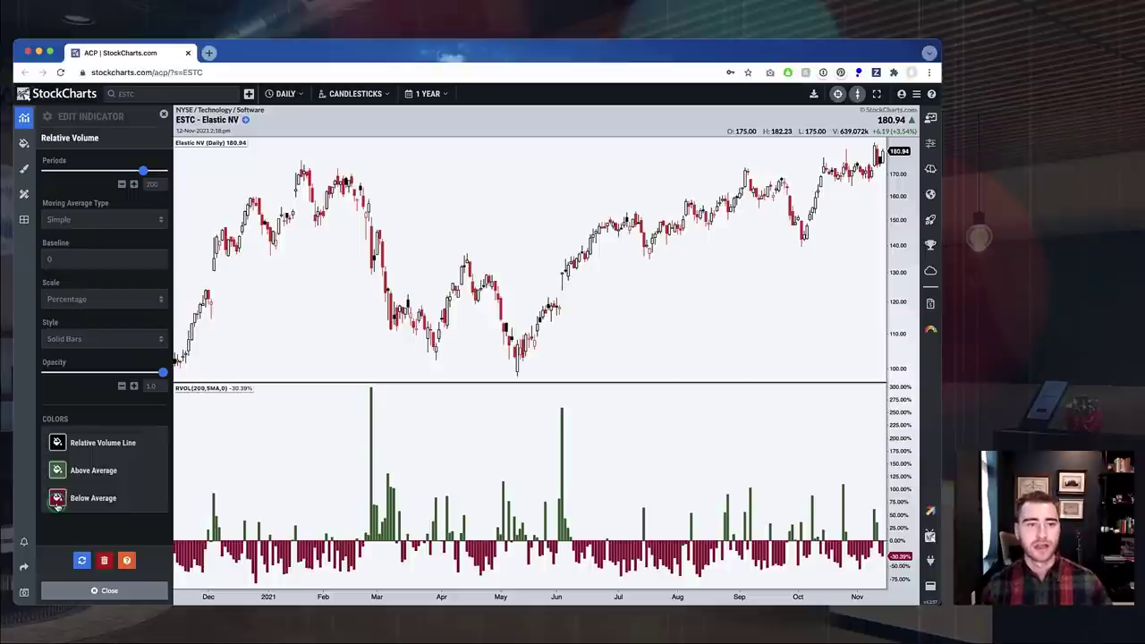
left_click(59, 298)
left_click(59, 287)
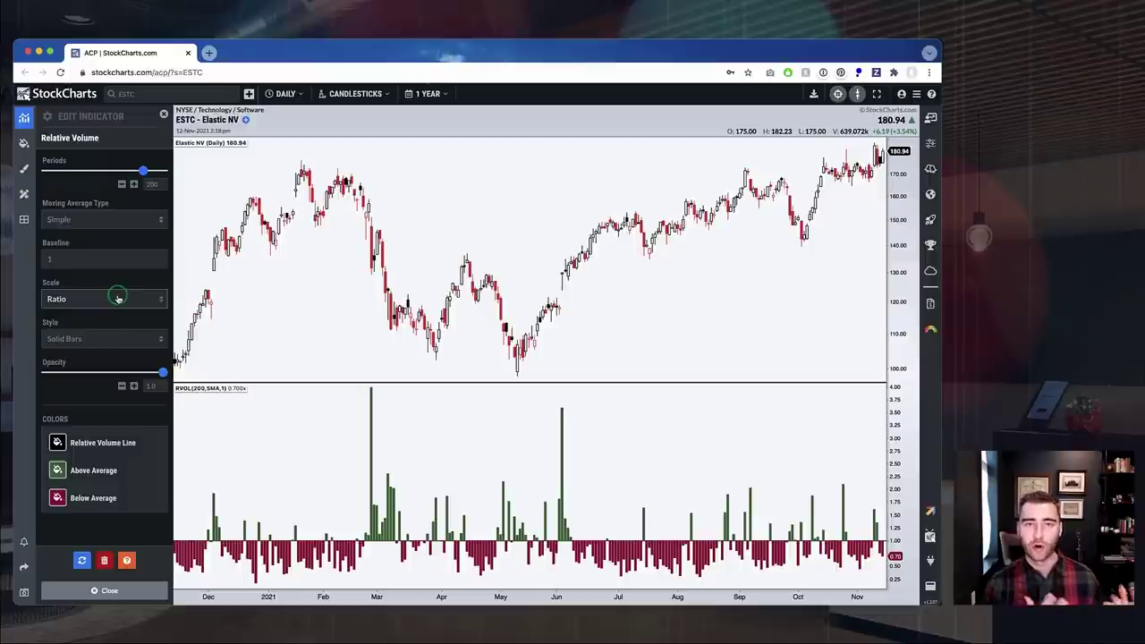
Step: Add the Relative Volume - Price Plot indicator to the chart and set its periods to 200
left_click(163, 114)
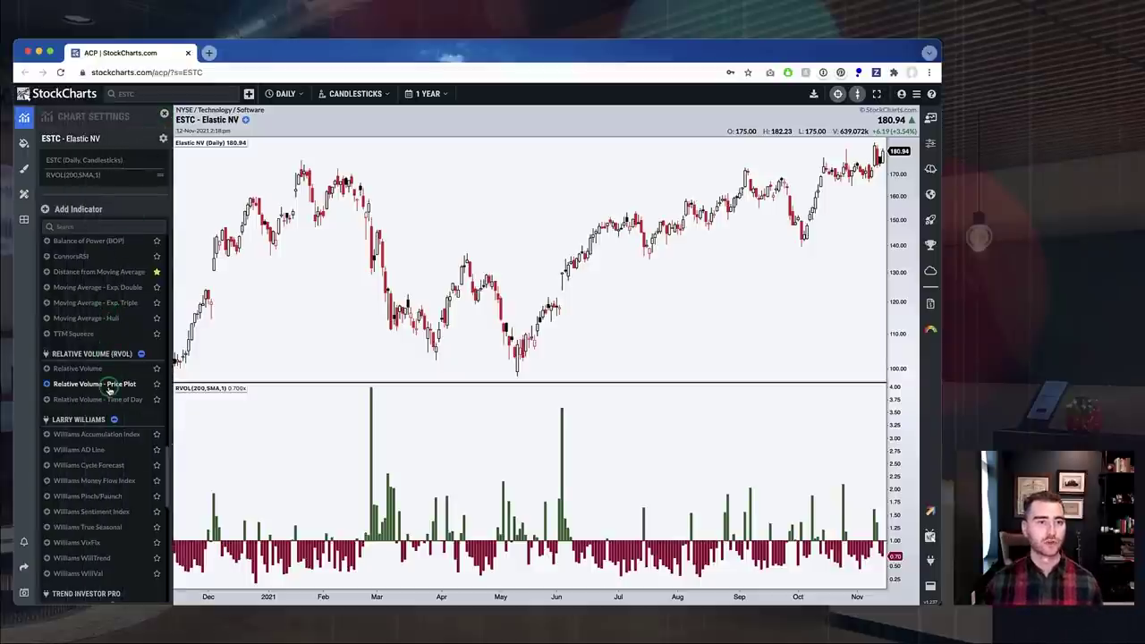
left_click(94, 385)
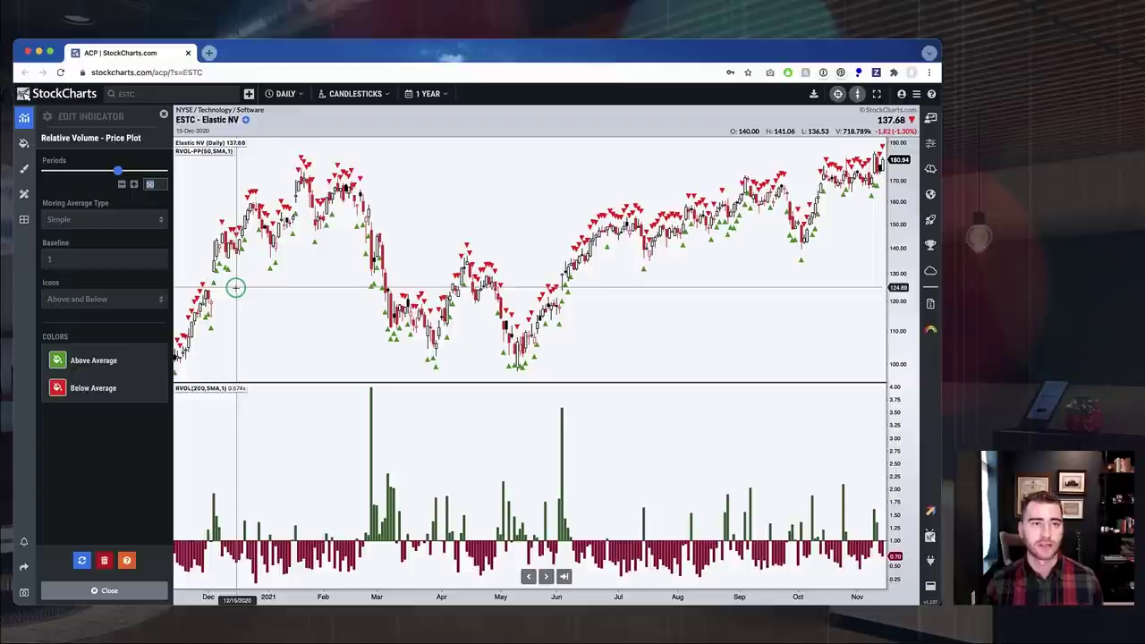
type("200")
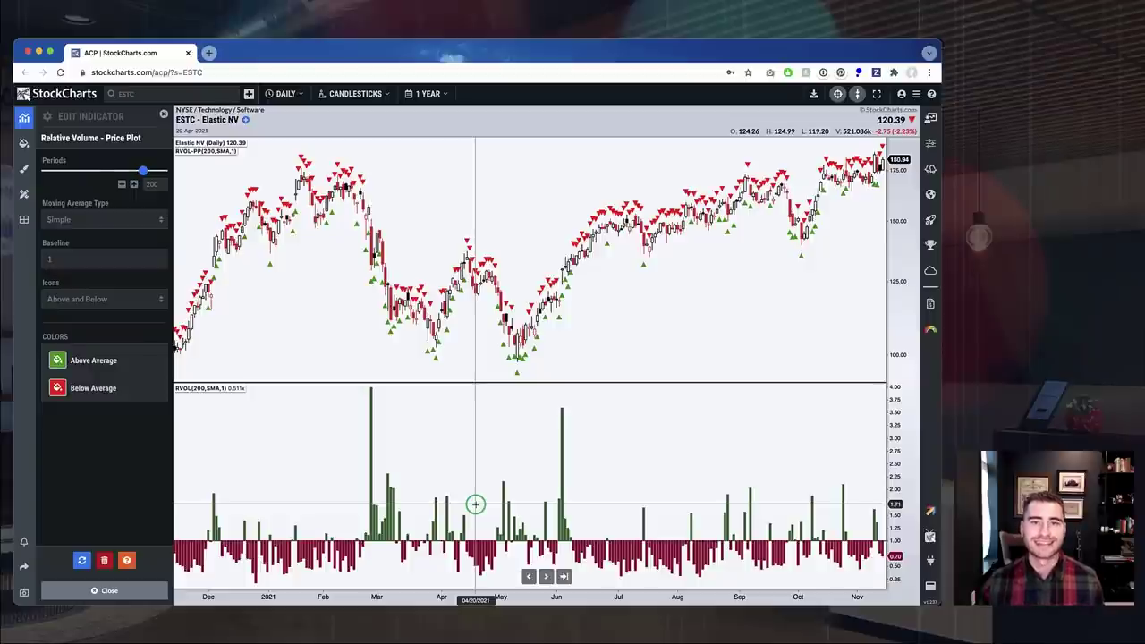
Step: Reload the chart with the ticker symbol ESTC
type("E")
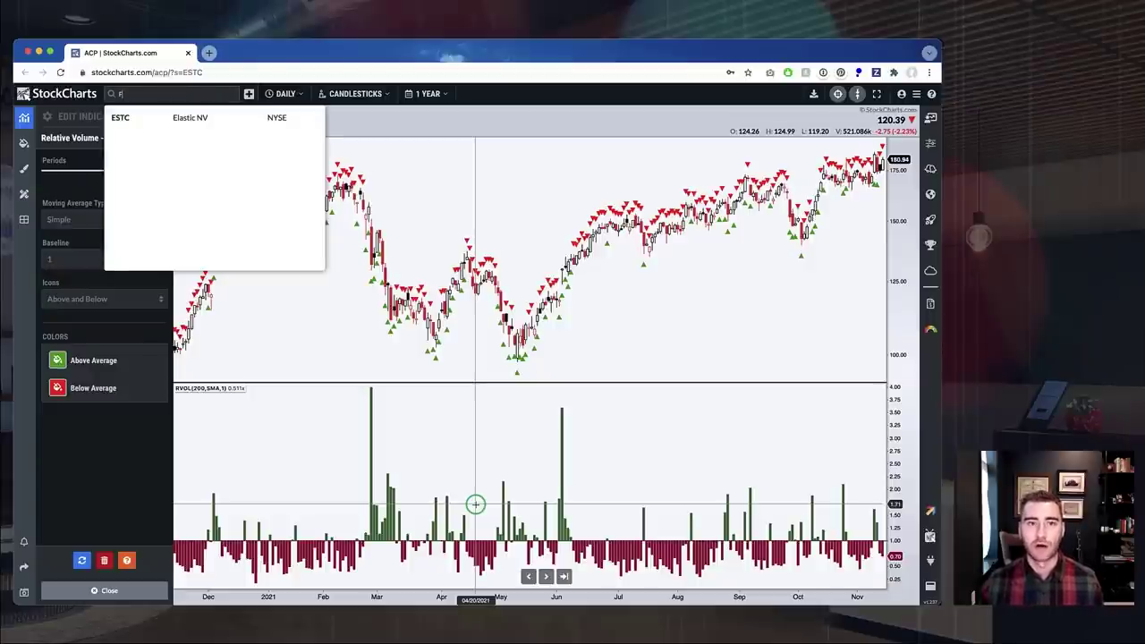
type("STC")
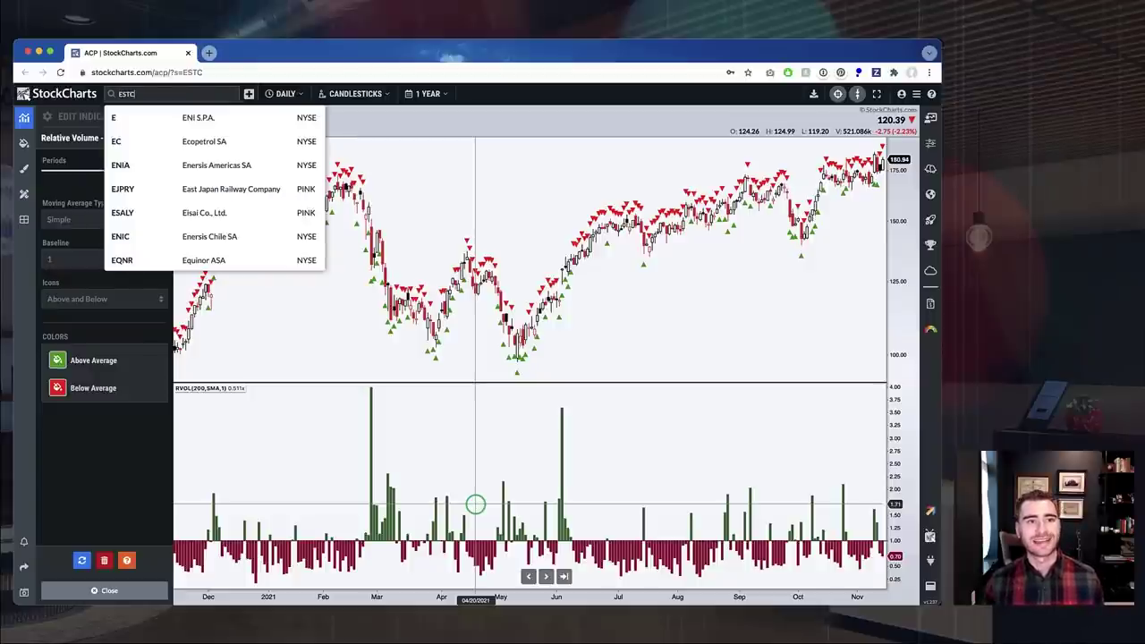
key("Return")
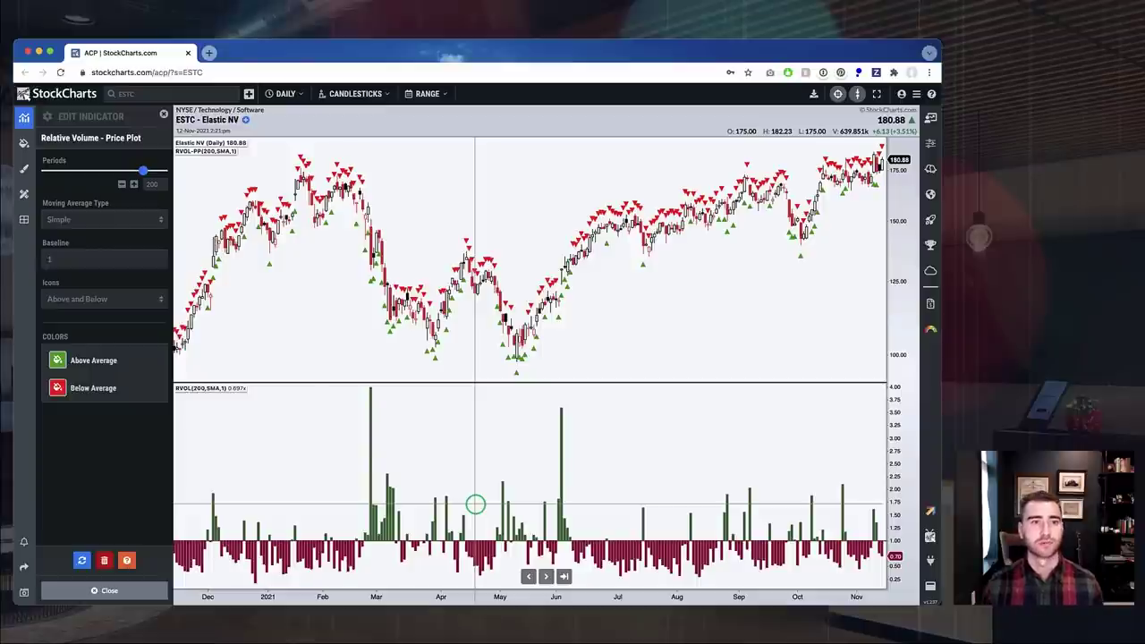
Step: Limit the Price Plot's icons to Above Average Only and set its baseline to 1.5
left_click(80, 302)
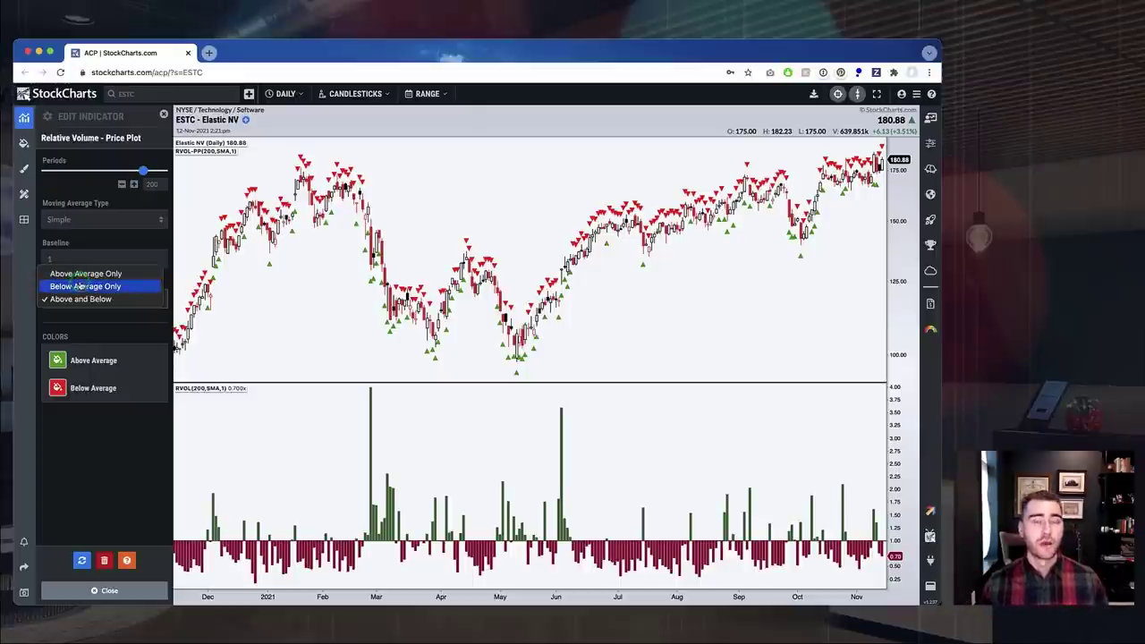
left_click(83, 275)
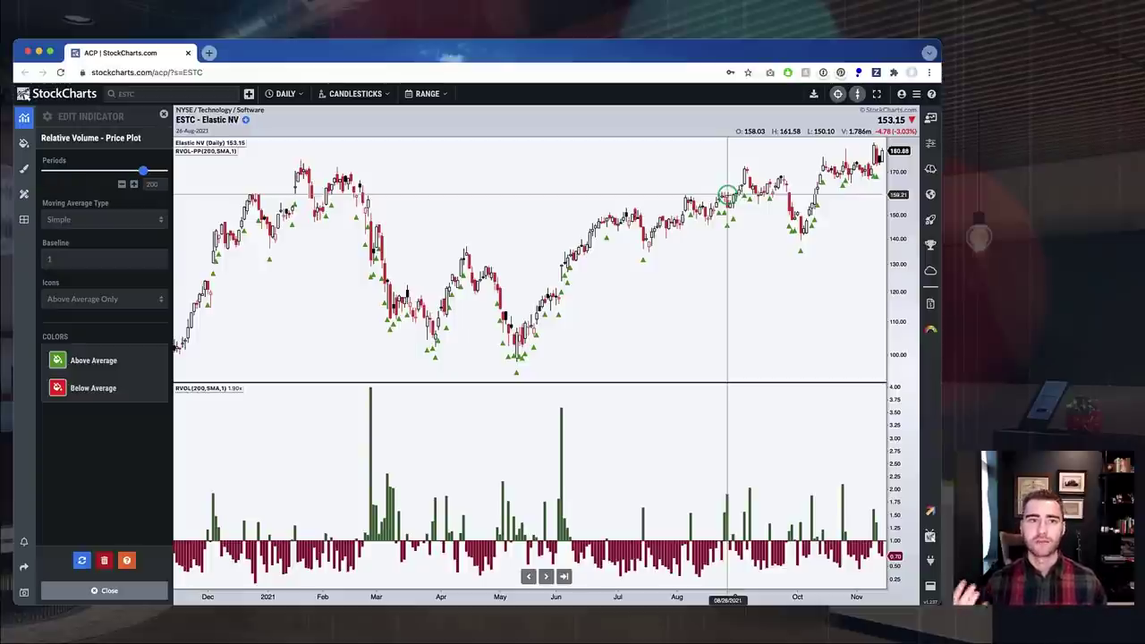
left_click(69, 262)
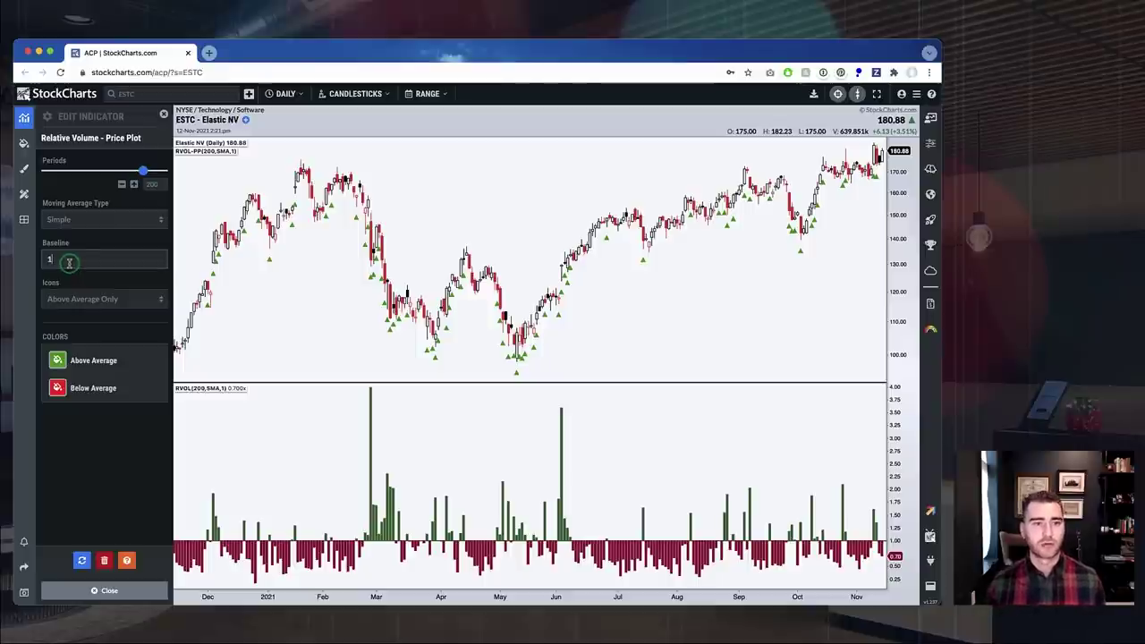
type(".5")
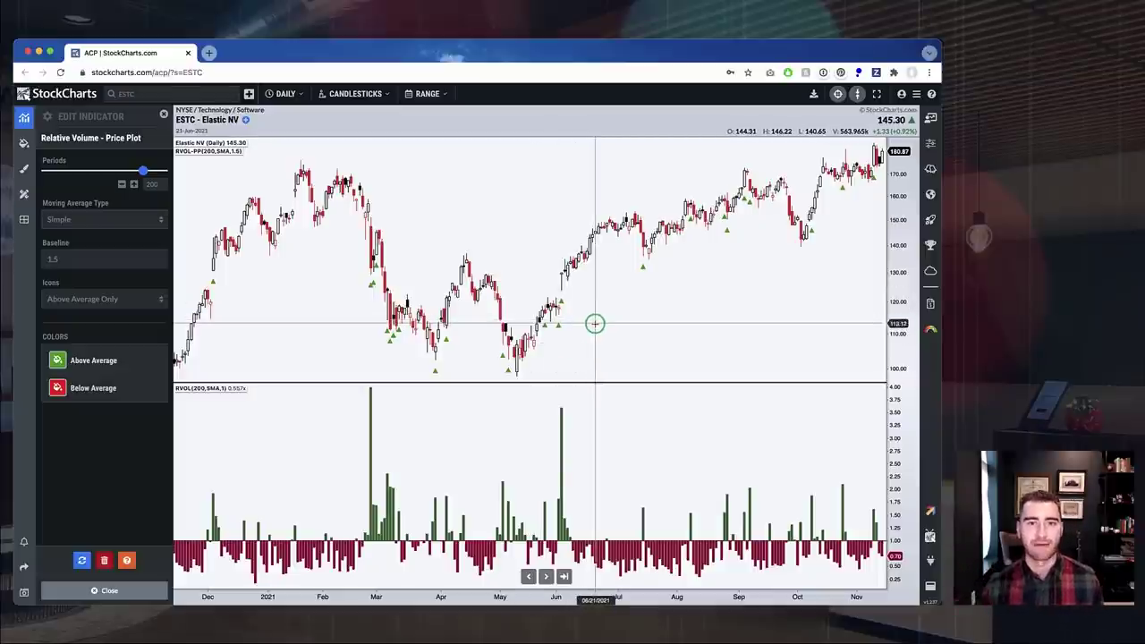
Step: Set the baseline of the Relative Volume indicator in the lower pane to 1.5 and close its settings
left_click(204, 390)
left_click(75, 259)
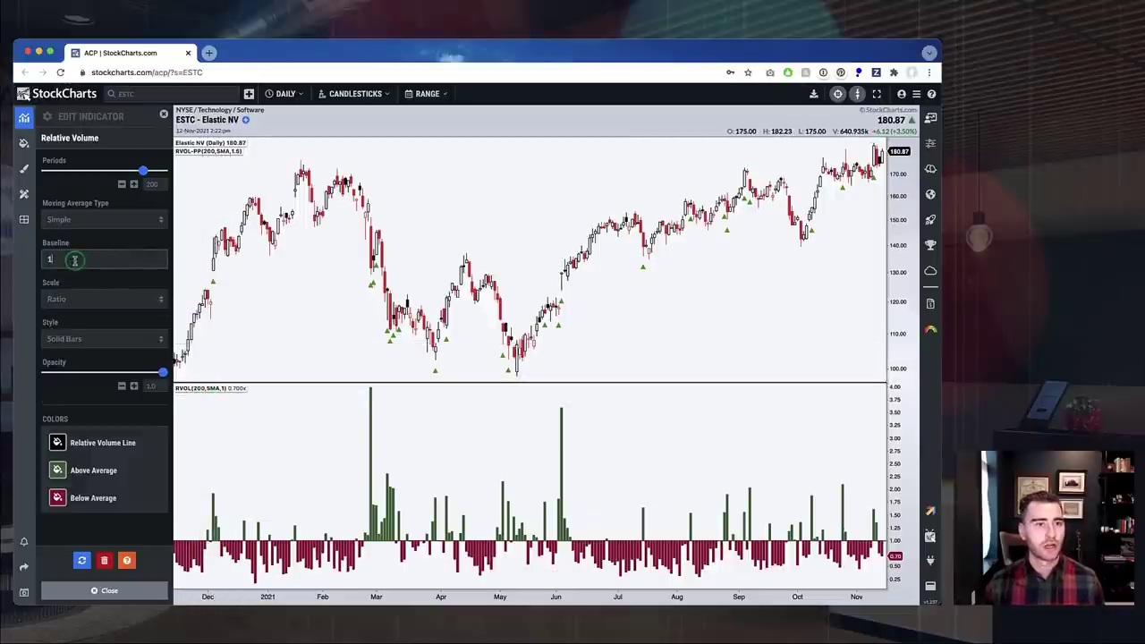
type(".5")
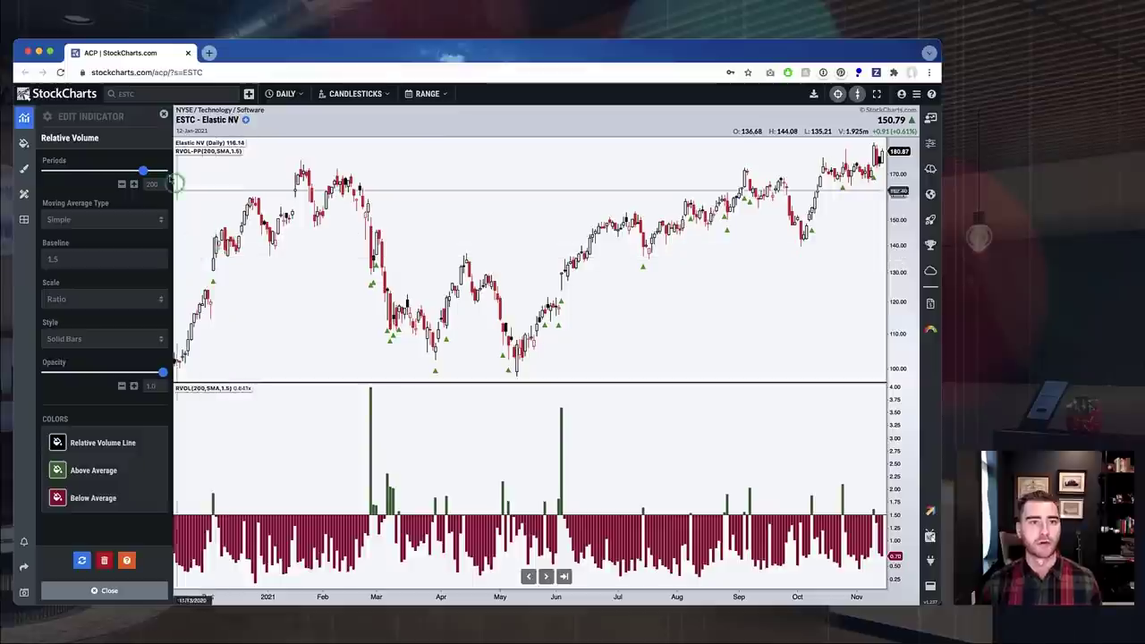
left_click(163, 115)
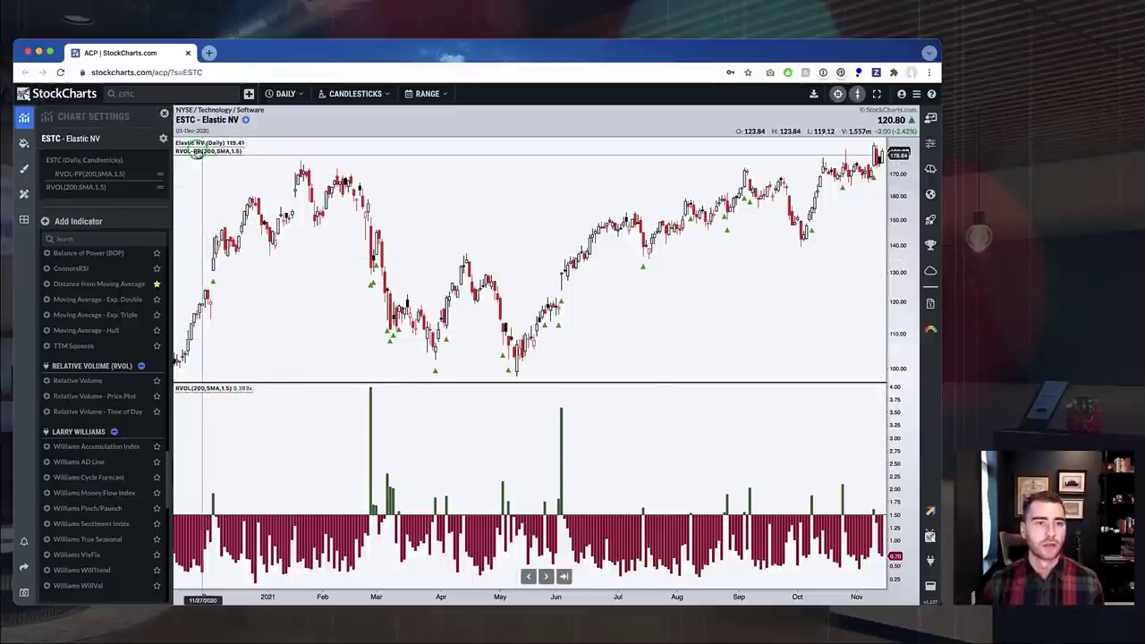
Step: Review the Price Plot indicator's settings and remove the separate Relative Volume indicator from the chart
left_click(198, 151)
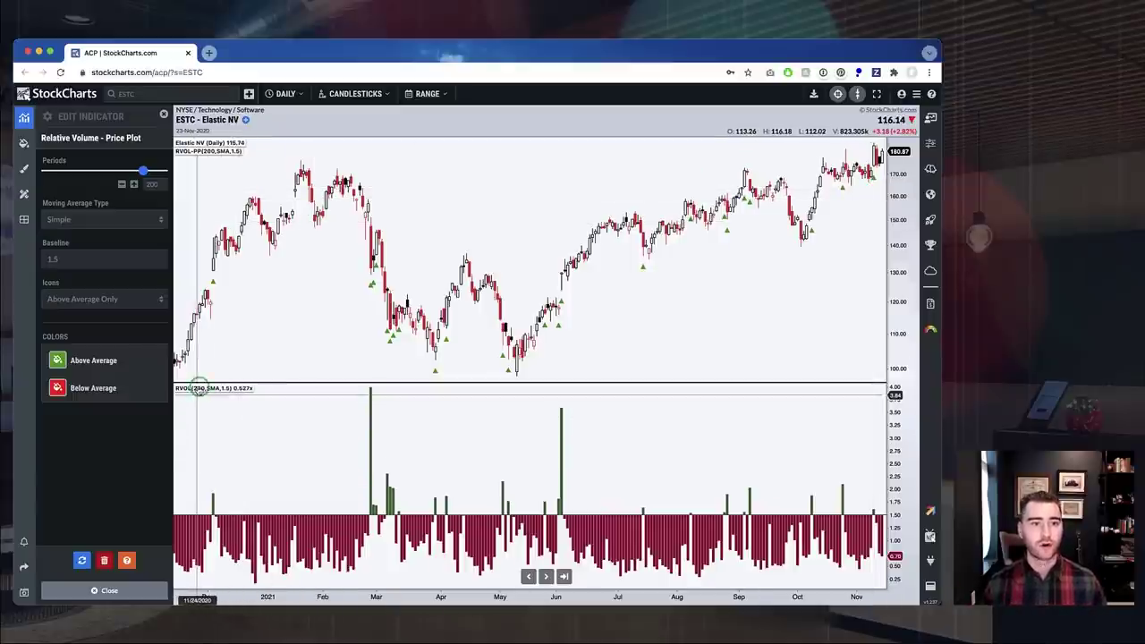
left_click(163, 115)
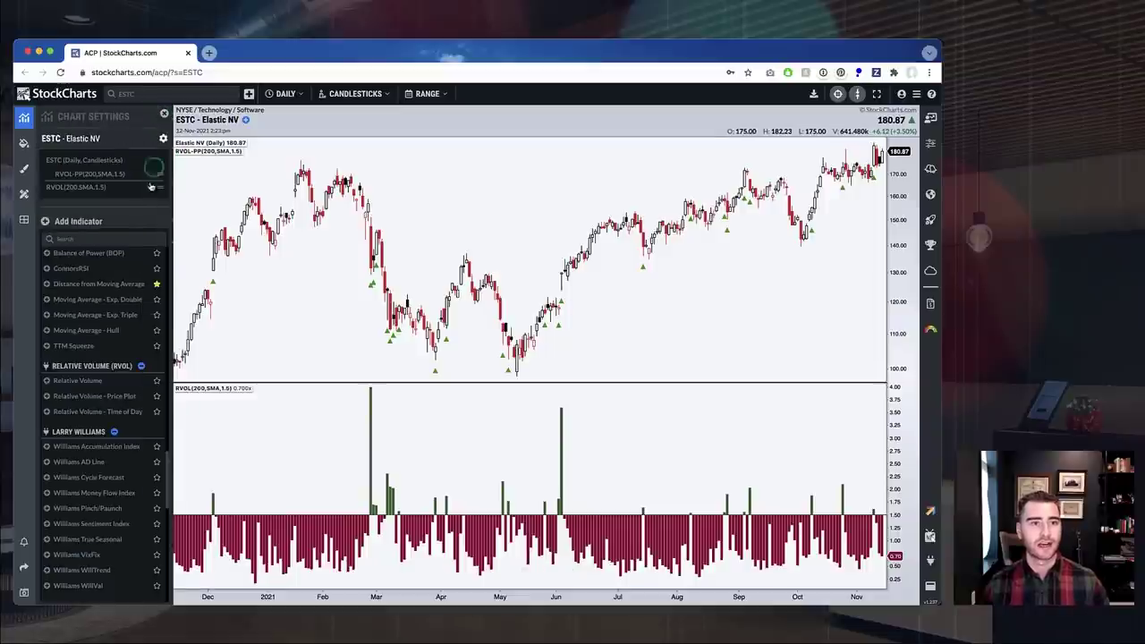
left_click(149, 187)
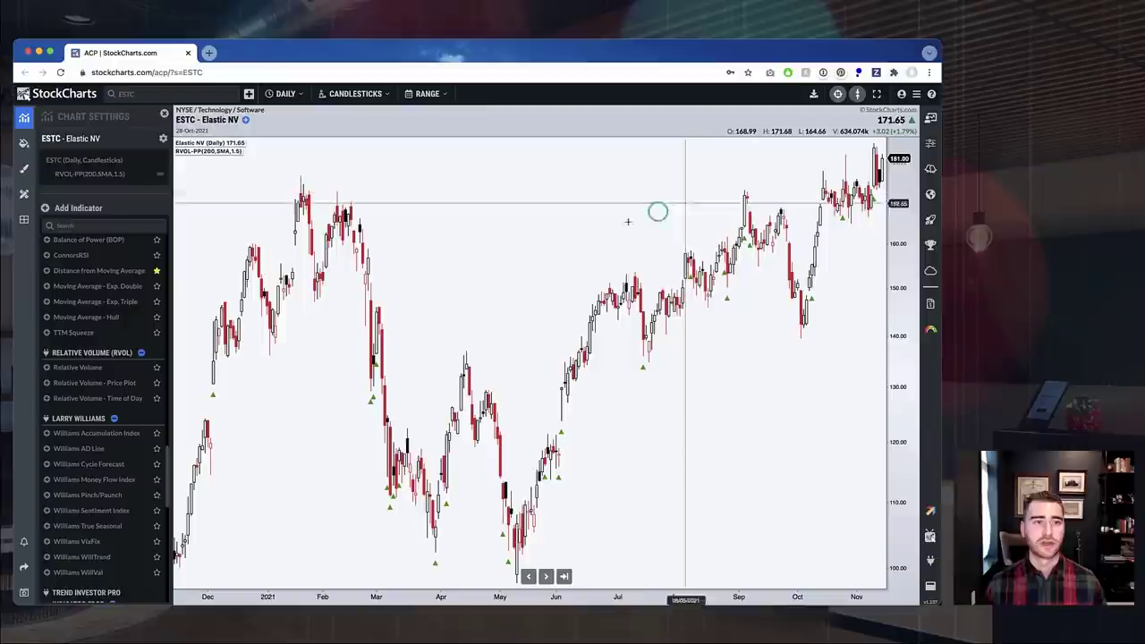
Step: Apply the saved BASIC - Volume Analysis ChartStyle to the daily ESTC chart
left_click(24, 172)
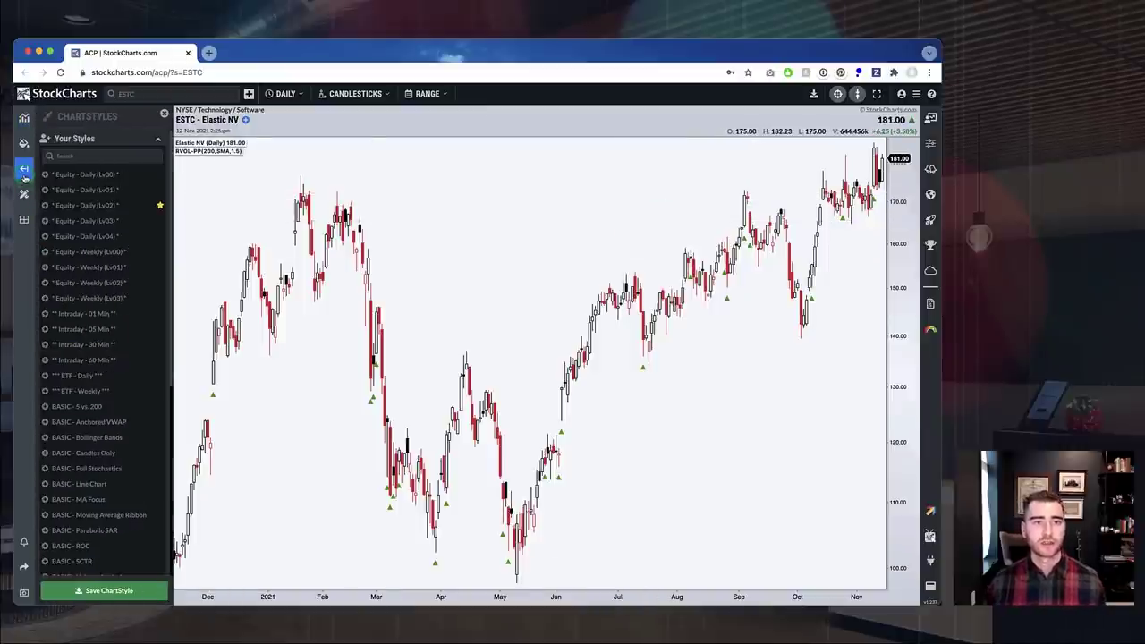
left_click(105, 397)
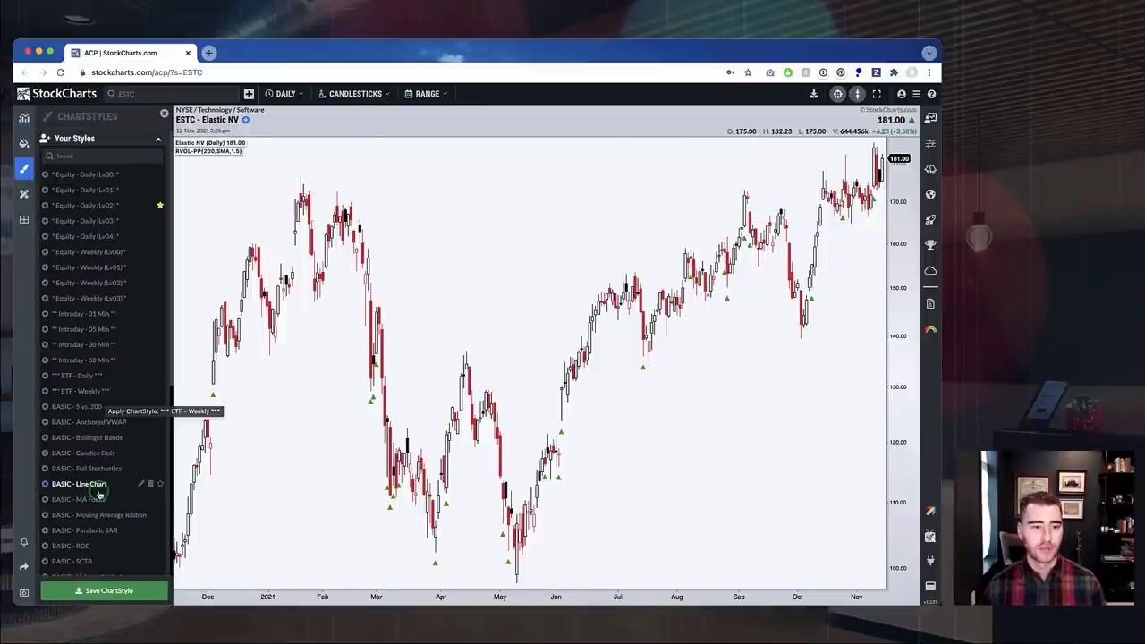
scroll(96, 465, "down", 3)
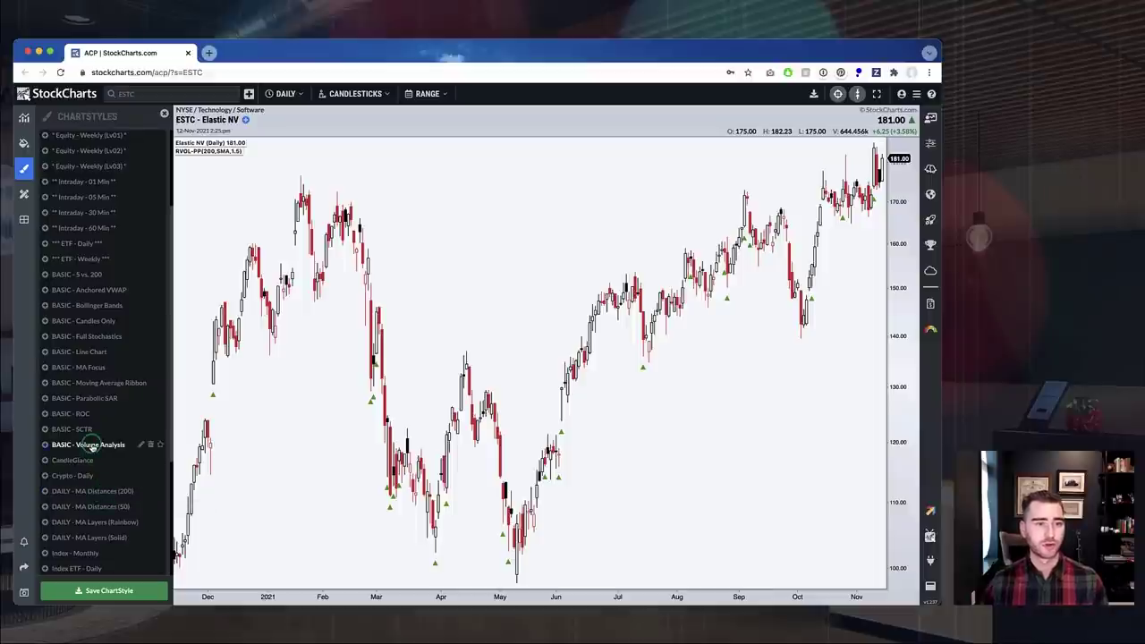
left_click(90, 446)
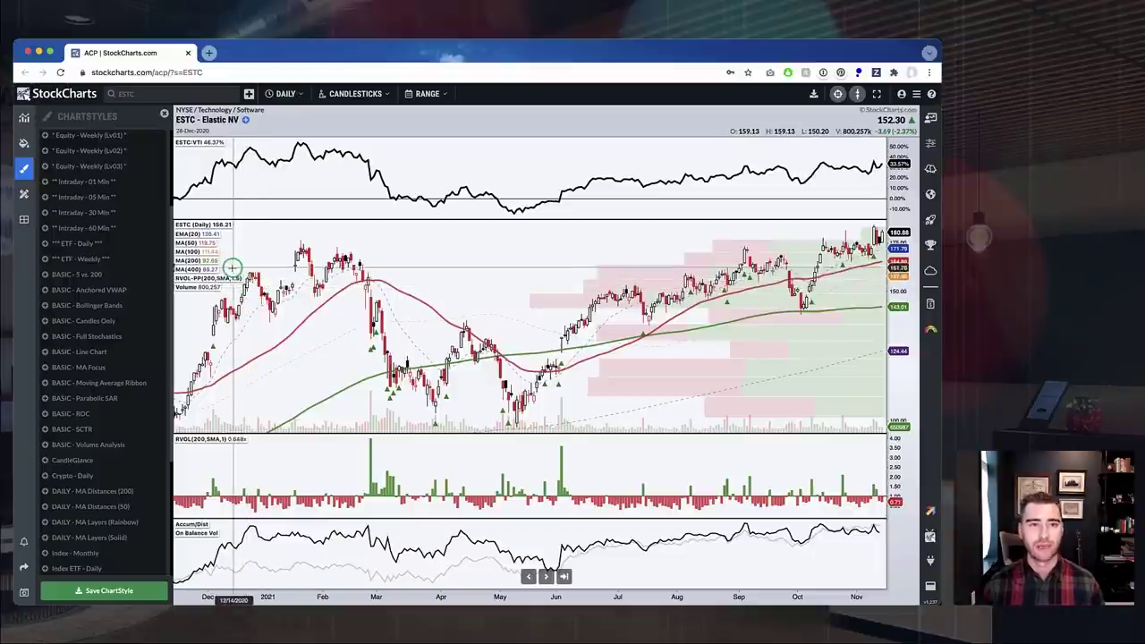
left_click(228, 278)
left_click(81, 259)
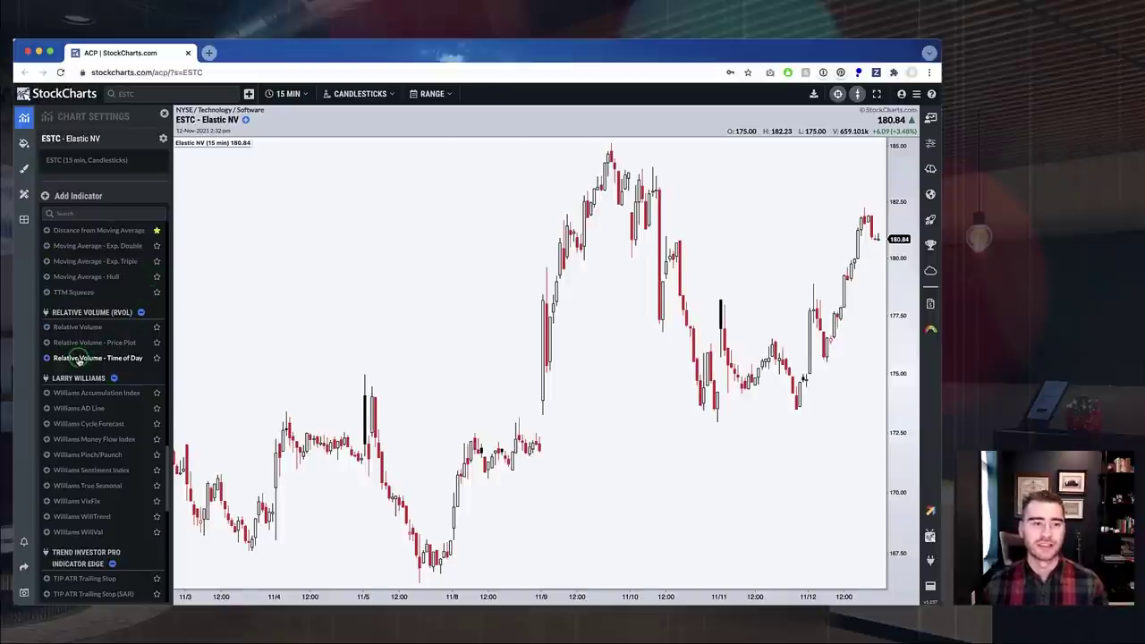
Step: Add the Relative Volume - Time of Day indicator to the 15-minute ESTC chart with Periods of 30, and enlarge its pane
left_click(78, 358)
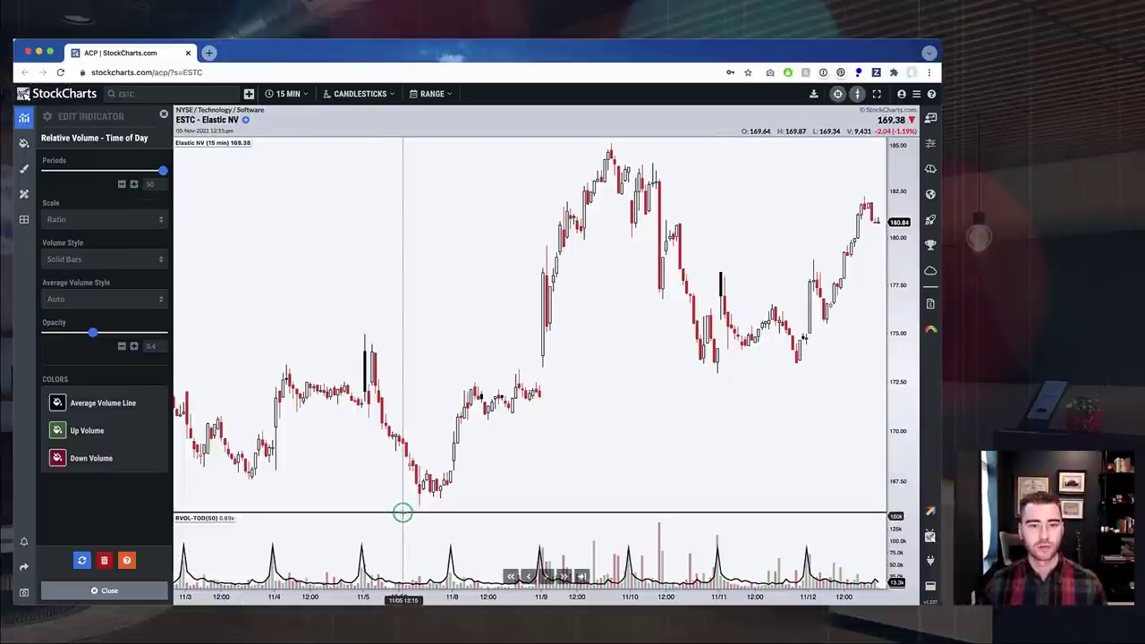
left_click_drag(403, 512, 396, 357)
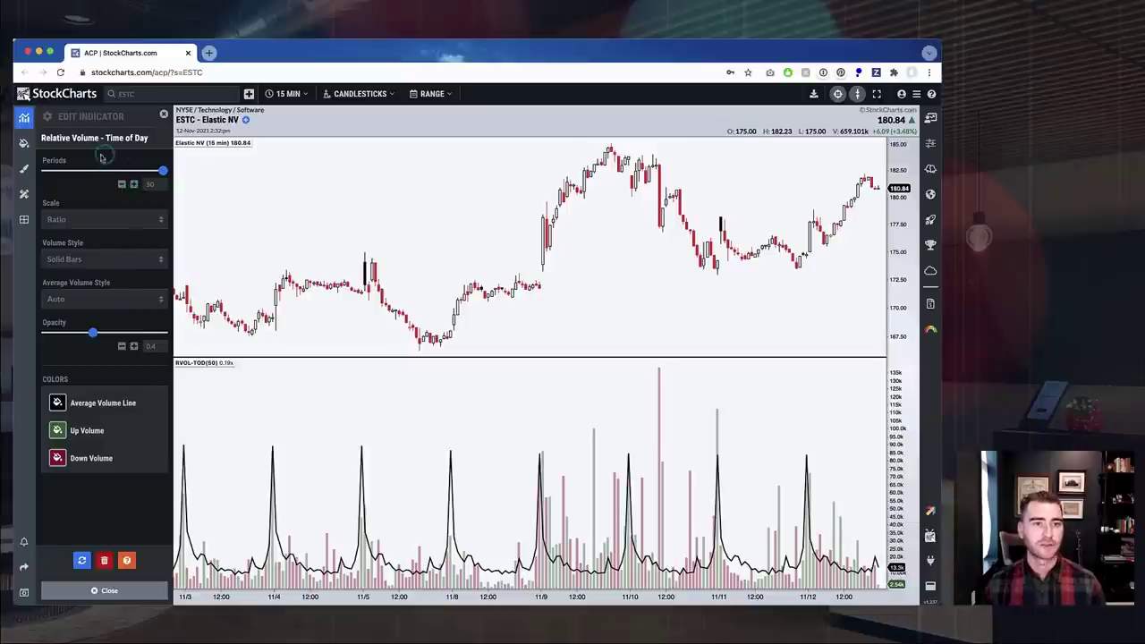
left_click_drag(161, 170, 115, 172)
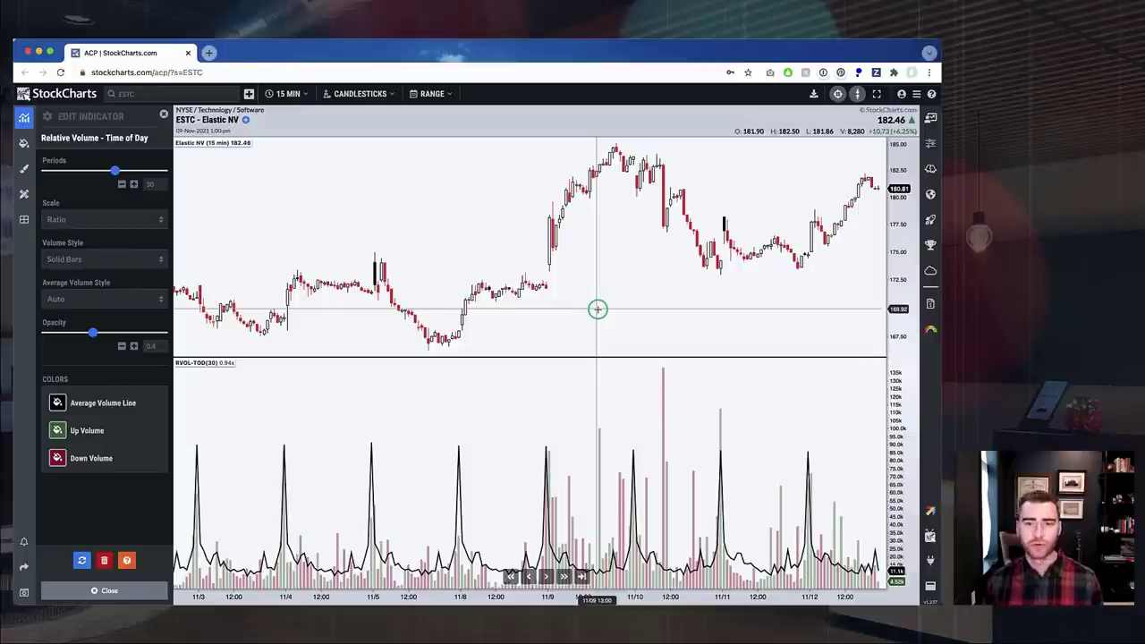
Step: Set the opacity of the Relative Volume - Time of Day indicator to 0.75
left_click_drag(585, 490, 484, 513)
scroll(396, 503, "up", 5)
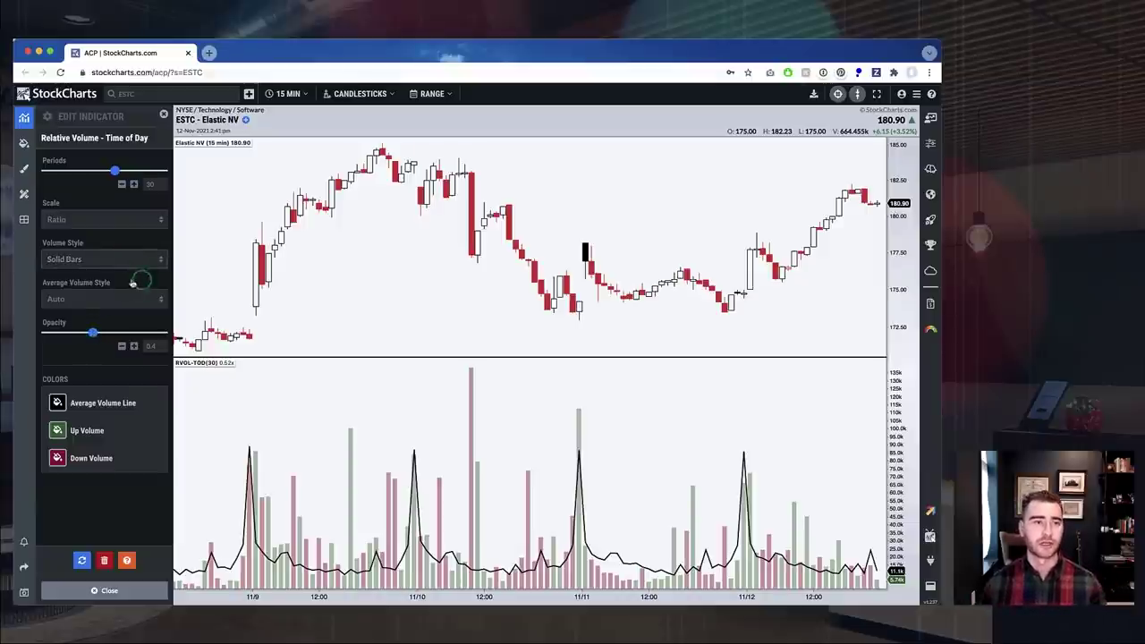
left_click_drag(93, 335, 164, 333)
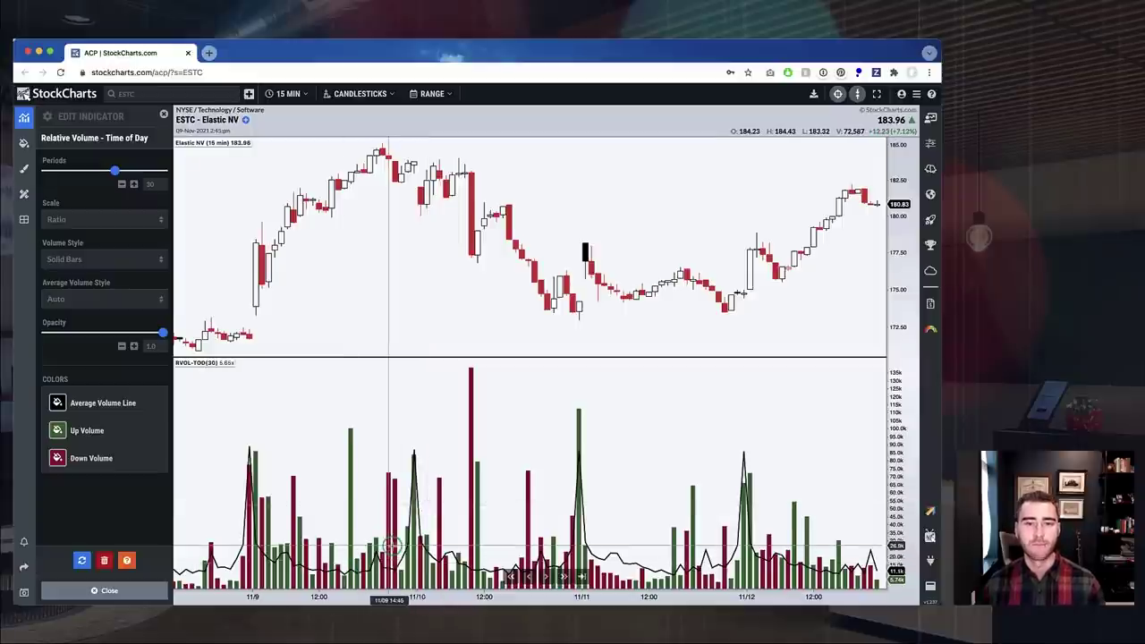
left_click_drag(161, 332, 119, 337)
left_click_drag(125, 333, 133, 333)
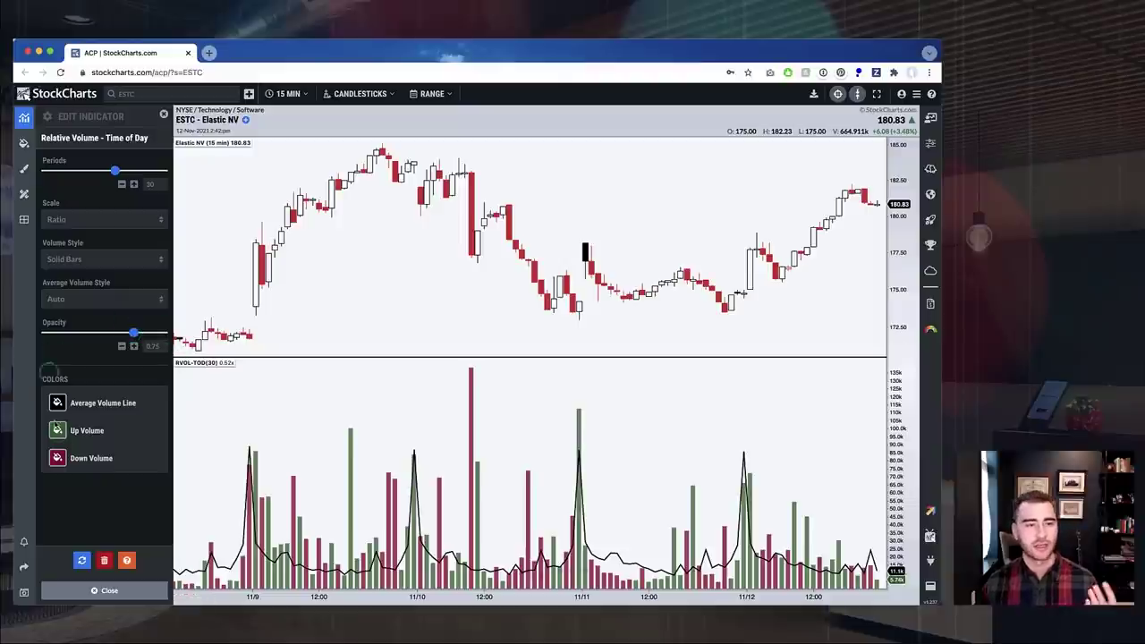
left_click(110, 480)
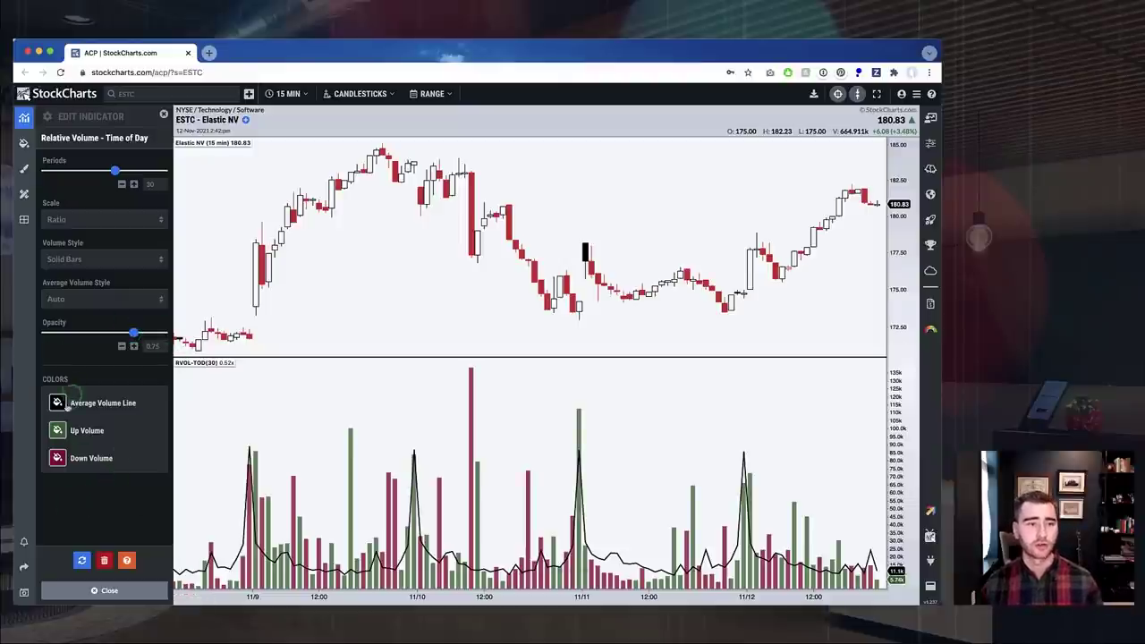